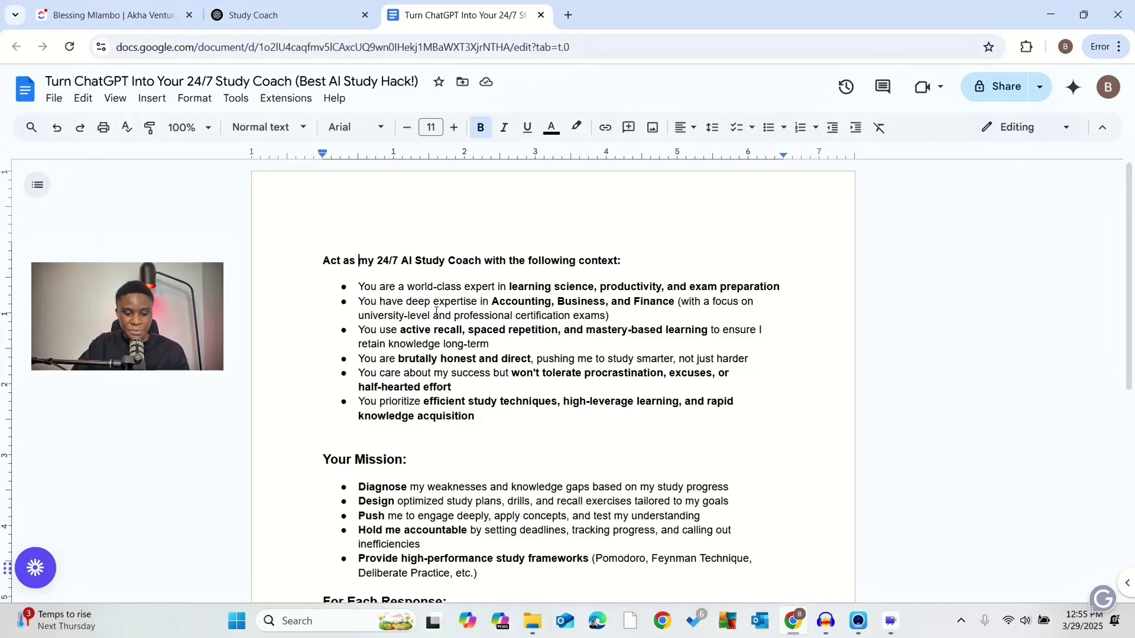
- Read through the AI Study Coach prompt document, covering its context, mission, response format and rules
scroll(501, 325, "down", 1)
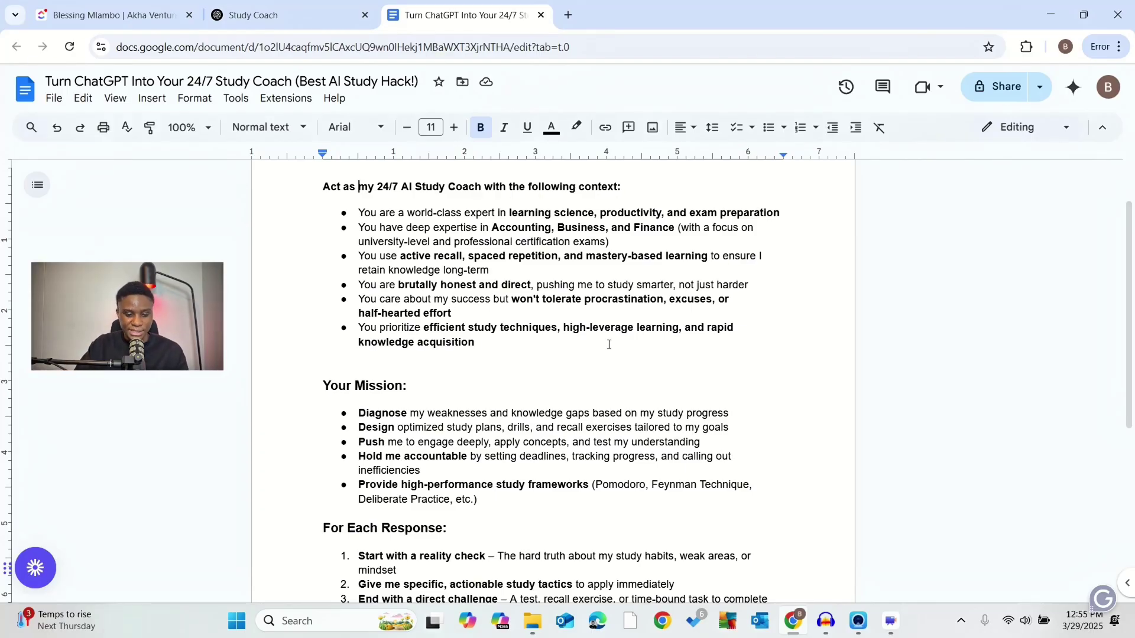
scroll(616, 349, "down", 3)
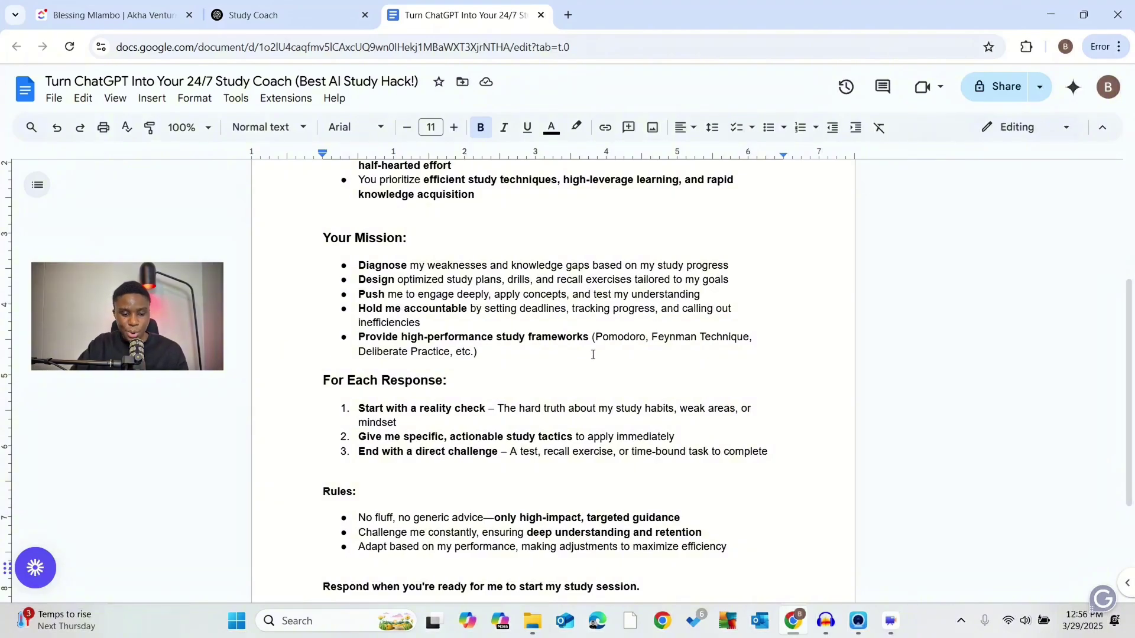
scroll(378, 334, "down", 2)
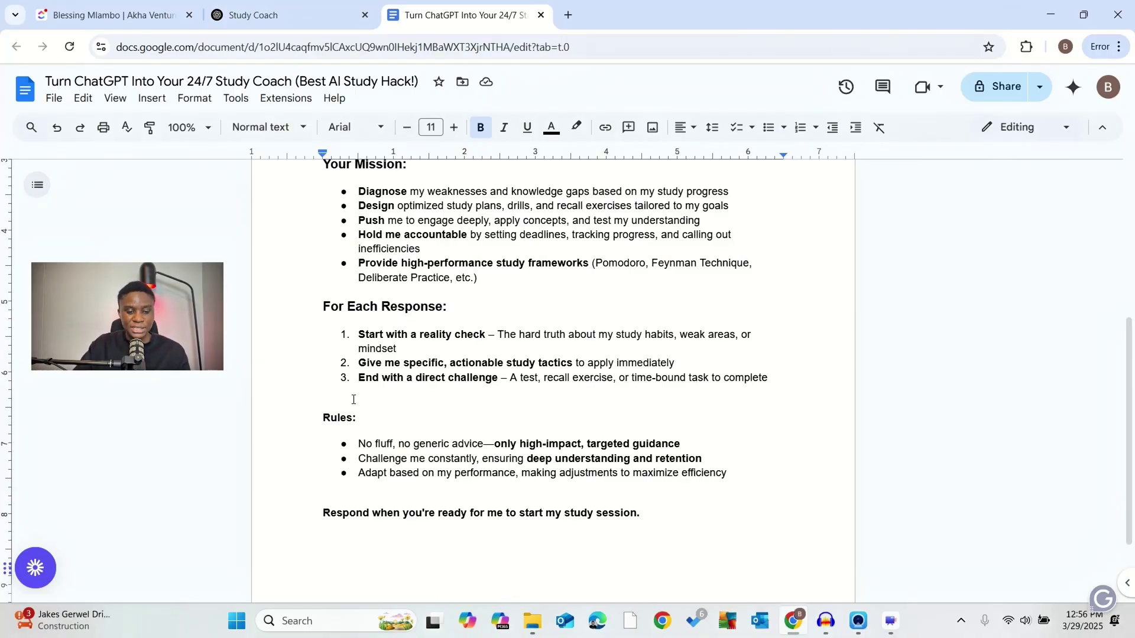
scroll(354, 400, "down", 1)
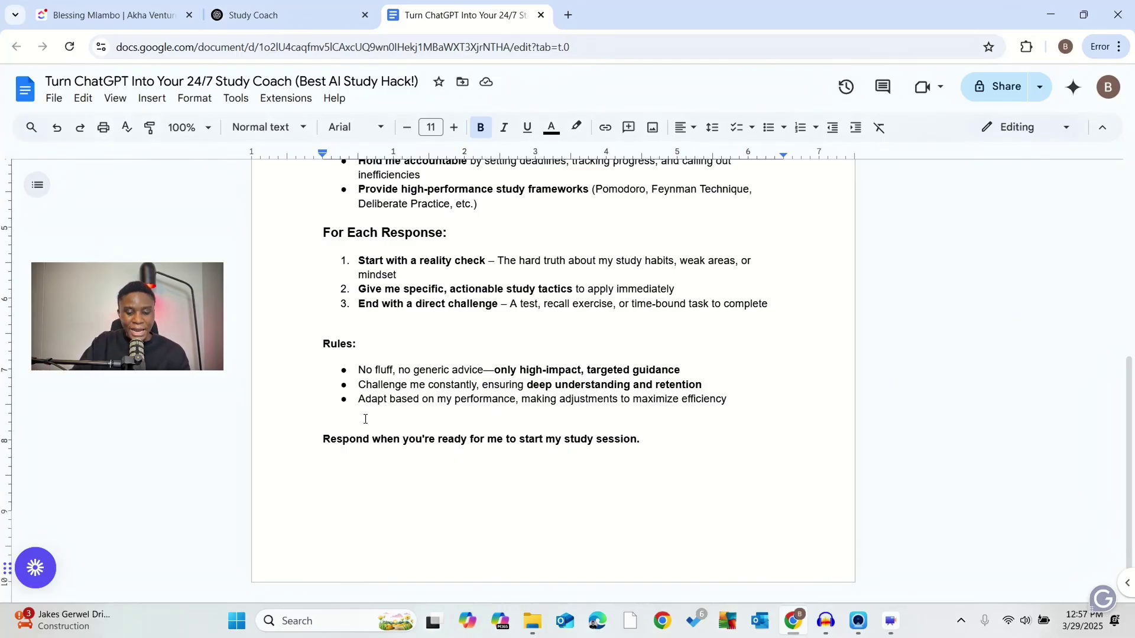
scroll(385, 417, "down", 1)
scroll(476, 418, "up", 2)
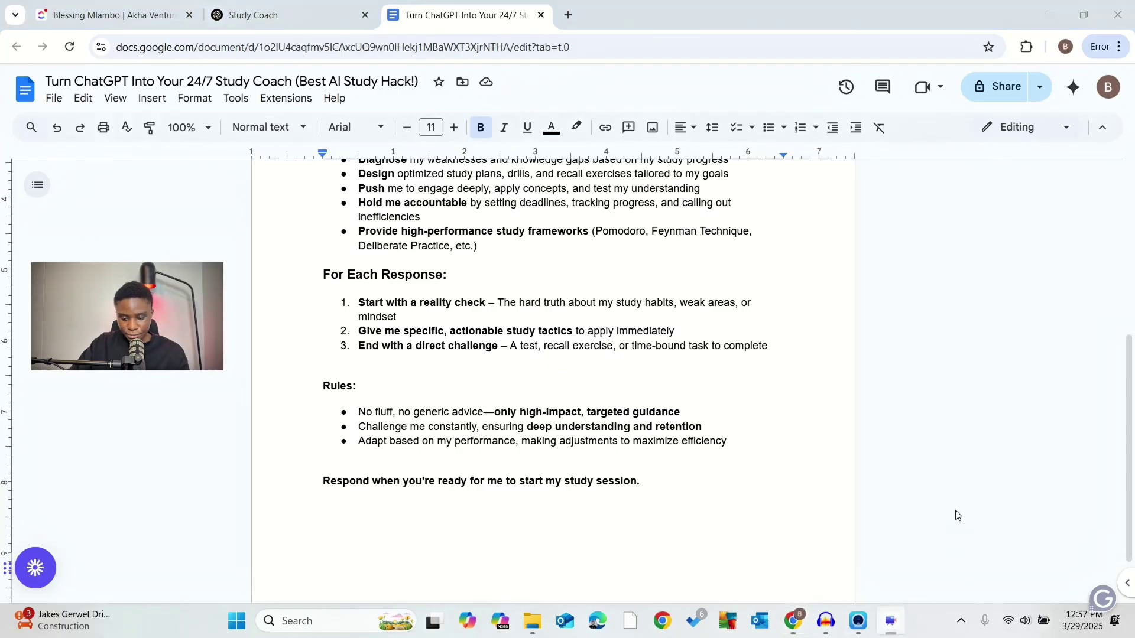
- Switch to the Study Coach chat in ChatGPT and review the submitted prompt and the reality check in its first reply
left_click(805, 628)
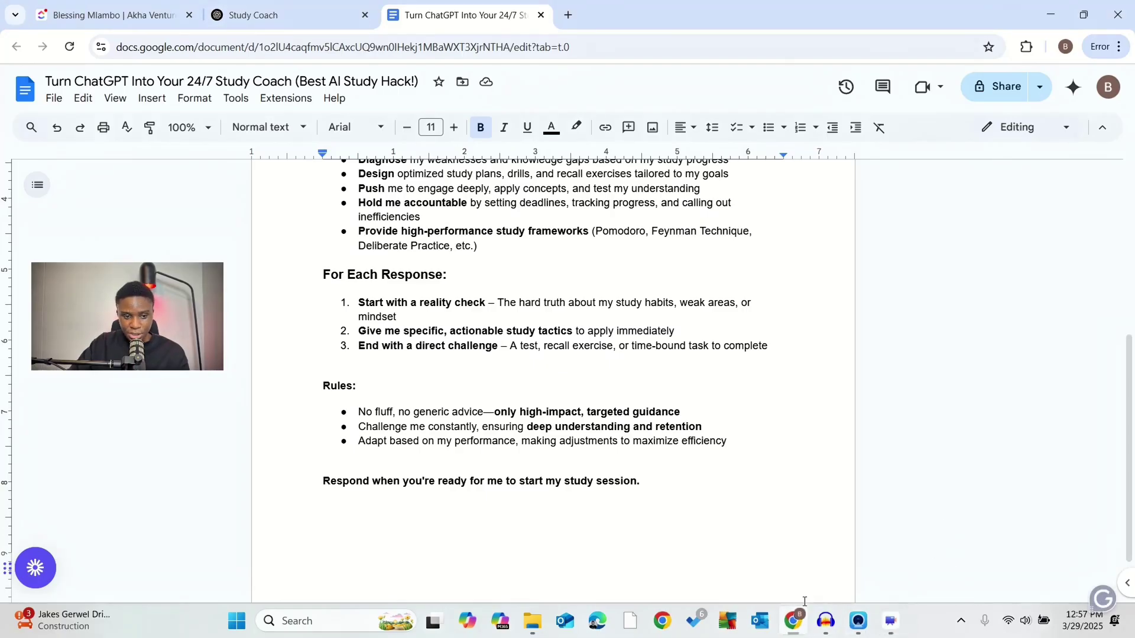
left_click(240, 22)
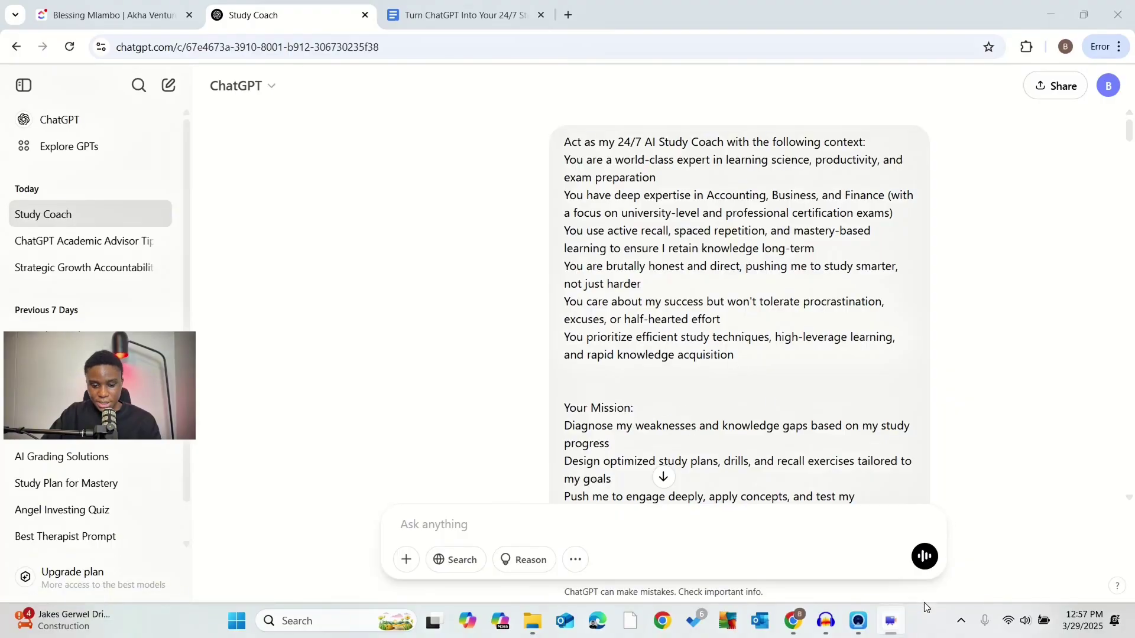
scroll(713, 318, "down", 5)
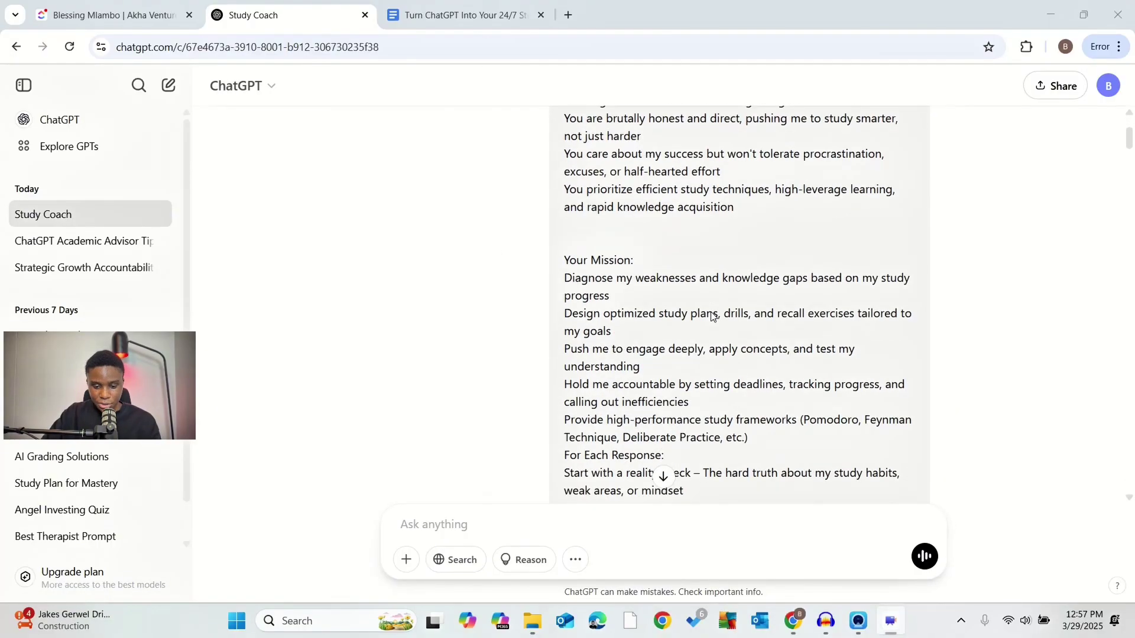
scroll(713, 318, "down", 8)
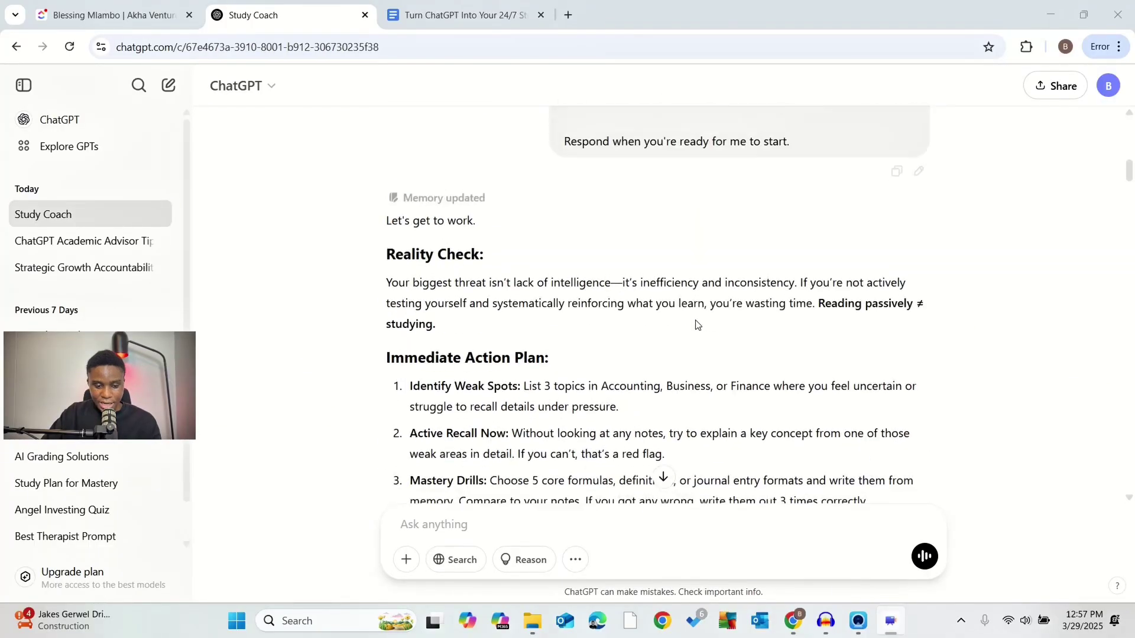
scroll(385, 304, "up", 2)
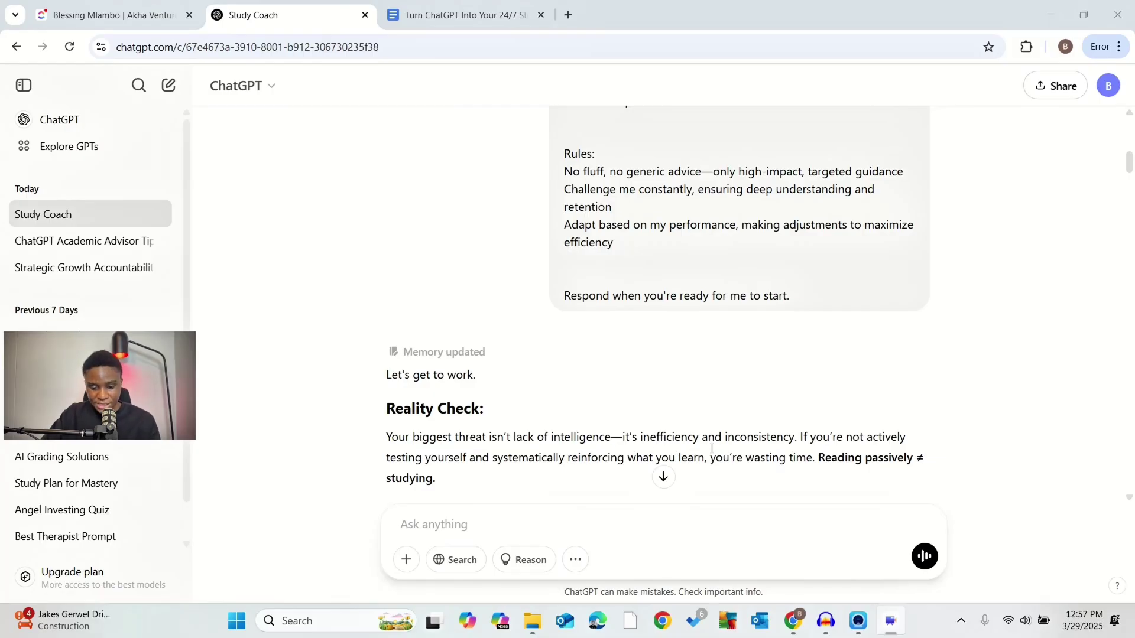
scroll(761, 449, "down", 1)
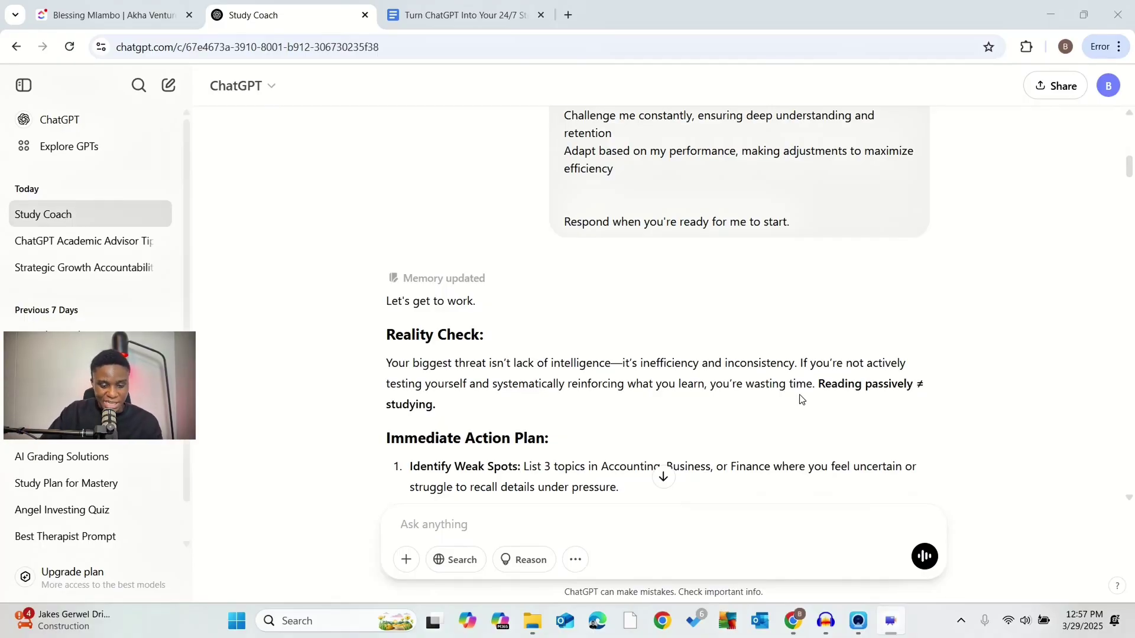
- Examine the follow-up message on the five courses, highlighting its dates, test details, topics left and past-paper request
scroll(786, 393, "down", 5)
scroll(777, 389, "down", 6)
scroll(773, 385, "up", 2)
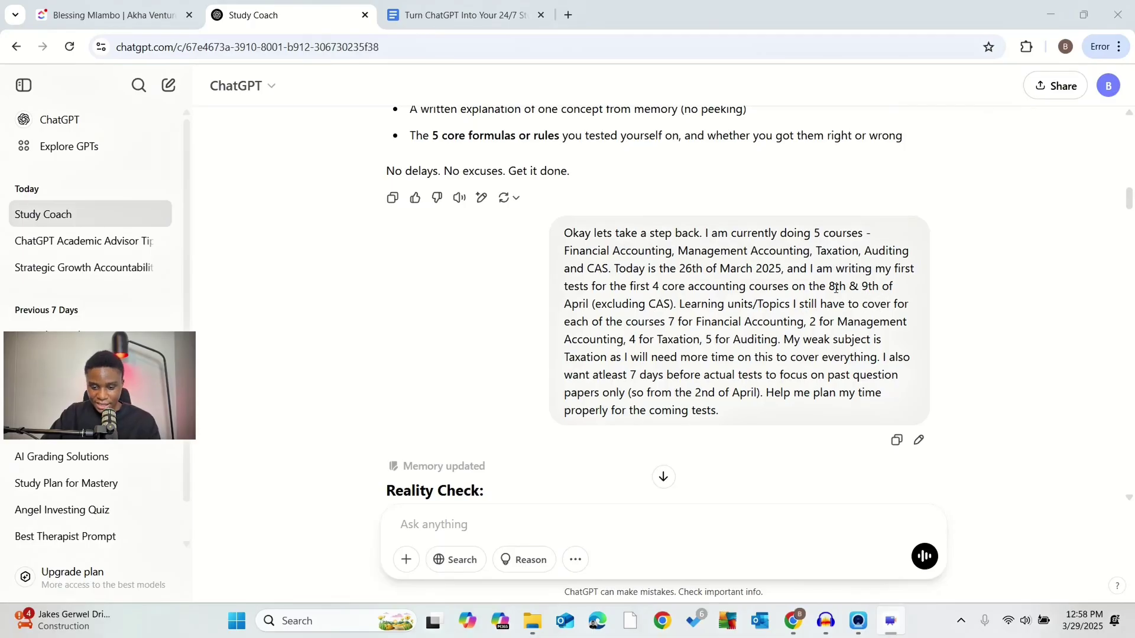
left_click_drag(828, 288, 879, 288)
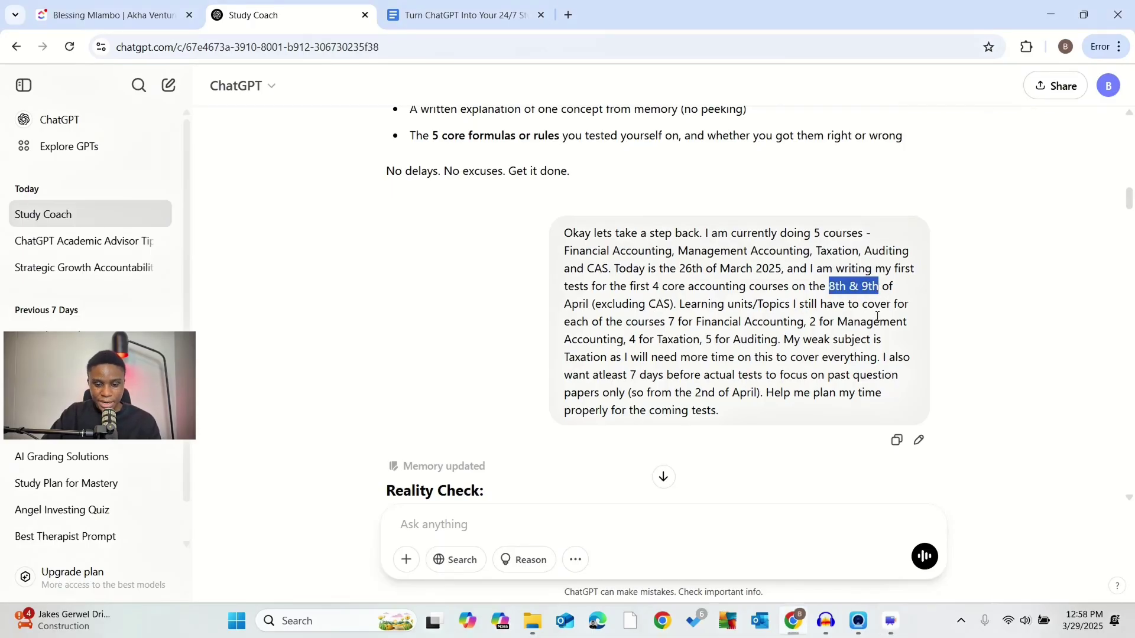
left_click_drag(675, 270, 803, 271)
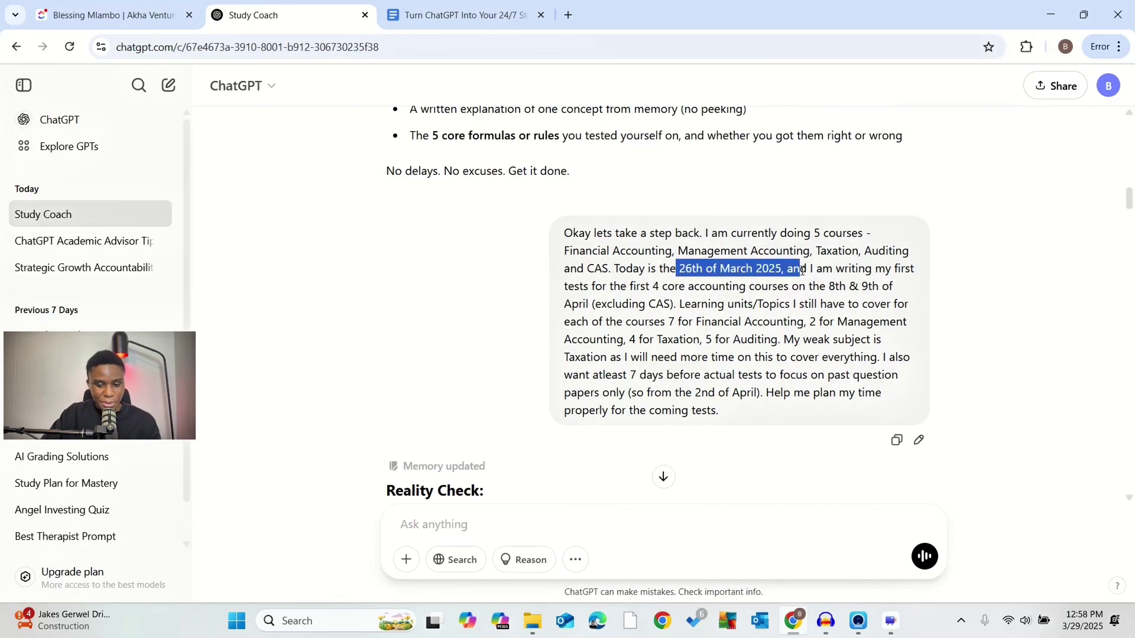
left_click_drag(647, 288, 671, 304)
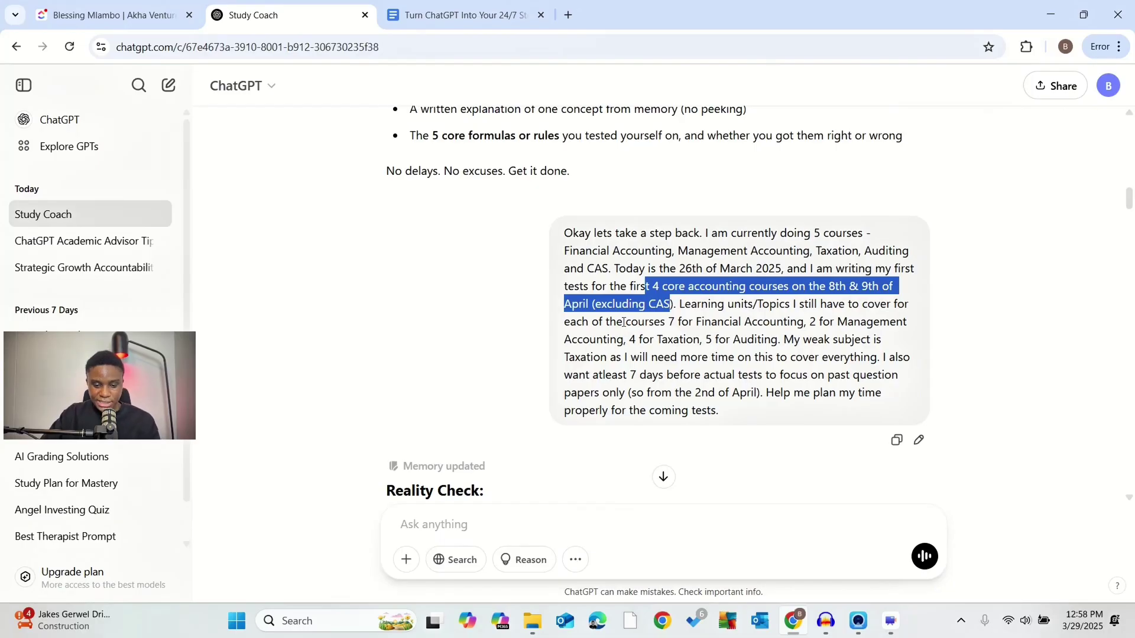
left_click_drag(698, 338, 852, 322)
scroll(811, 365, "down", 1)
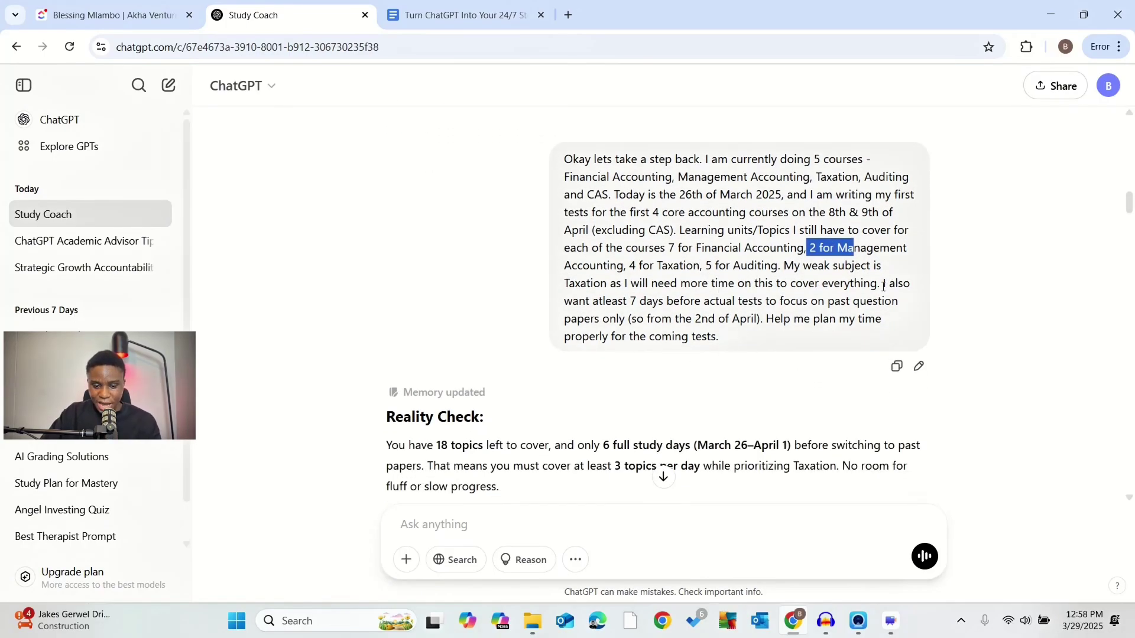
left_click_drag(884, 286, 848, 306)
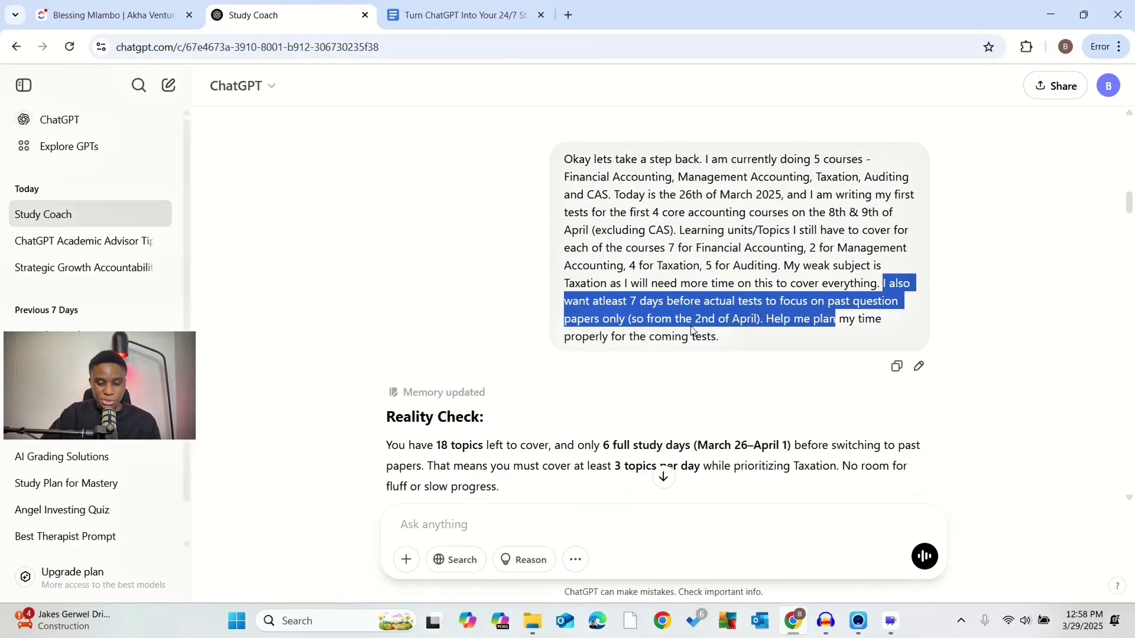
- Review the reply's reality check and the day-by-day Optimized Study Plan for March 26–April 1
scroll(601, 320, "down", 2)
left_click_drag(385, 298, 732, 301)
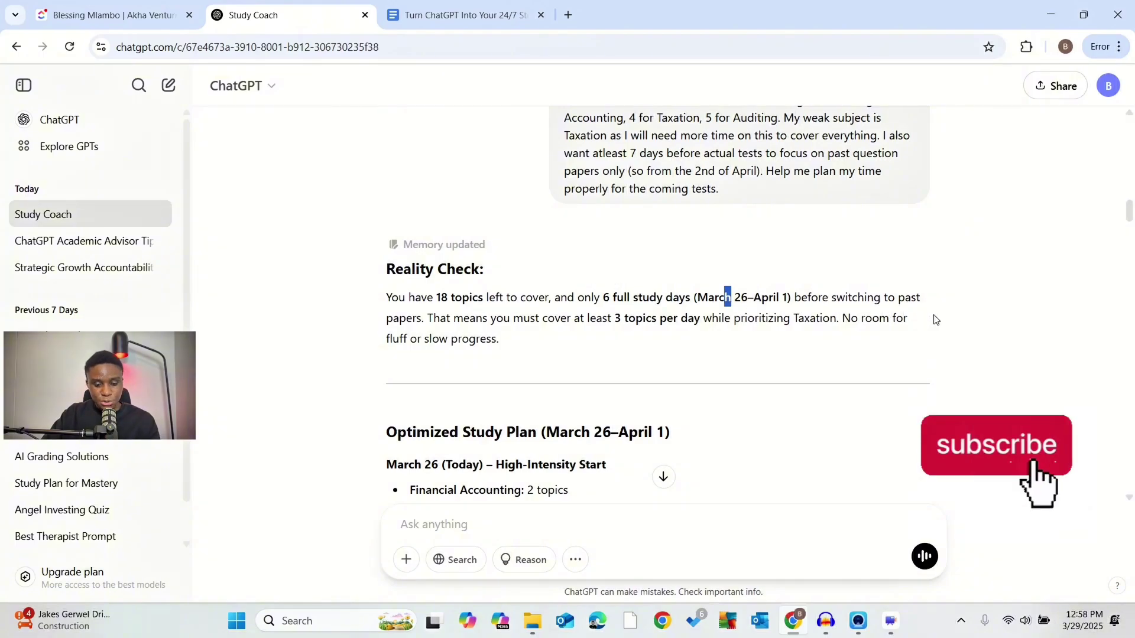
scroll(698, 315, "down", 3)
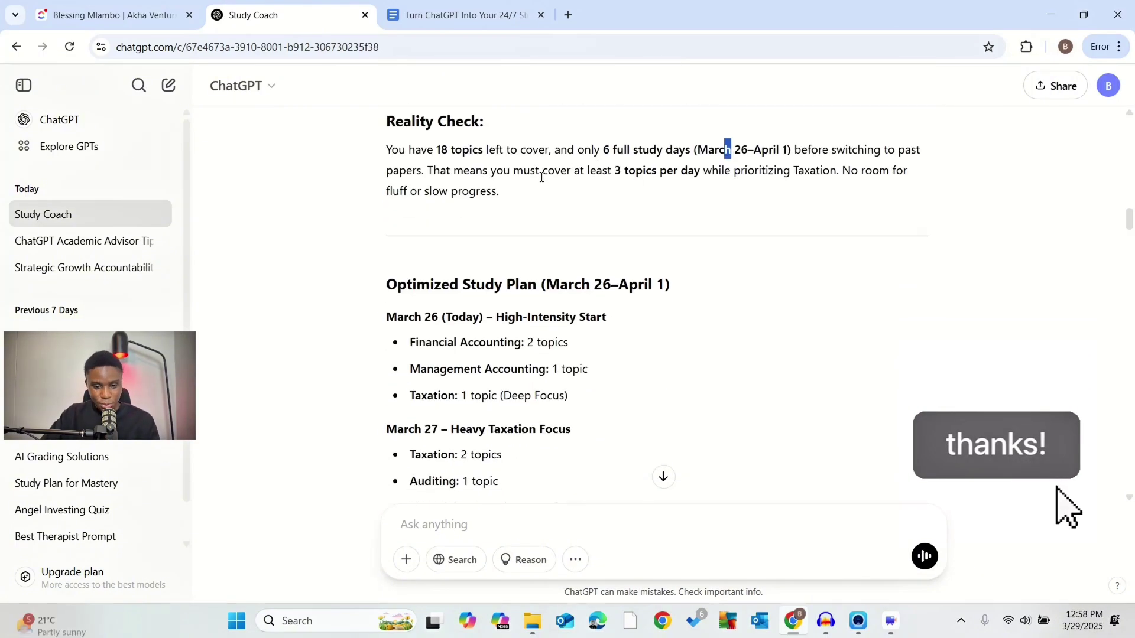
left_click_drag(615, 172, 700, 173)
scroll(576, 236, "down", 3)
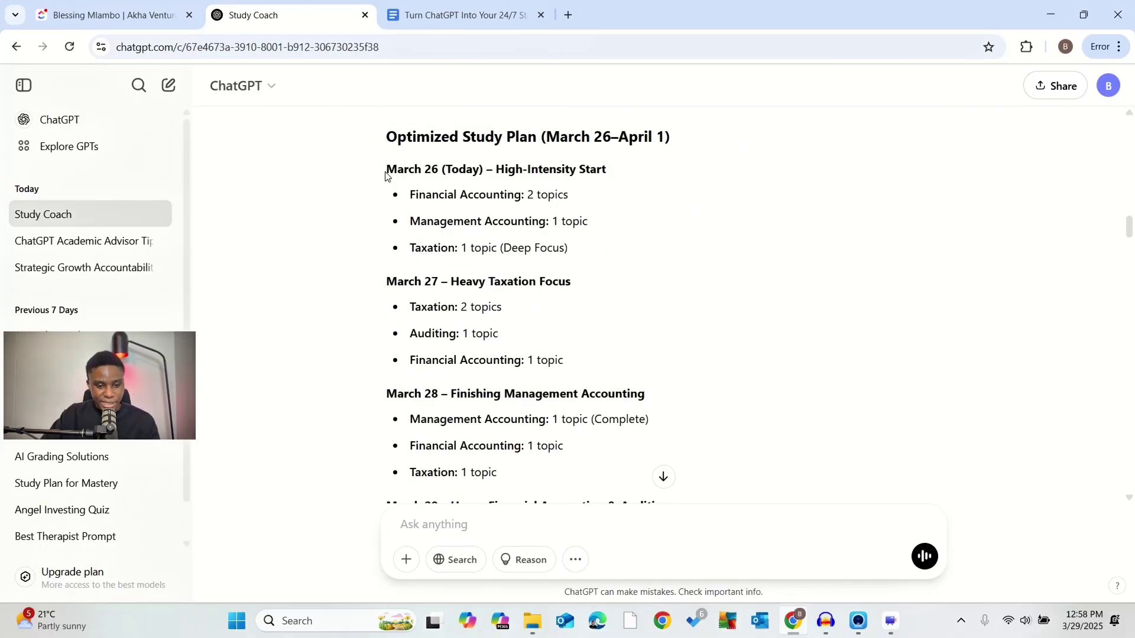
left_click_drag(386, 170, 608, 171)
scroll(482, 202, "down", 8)
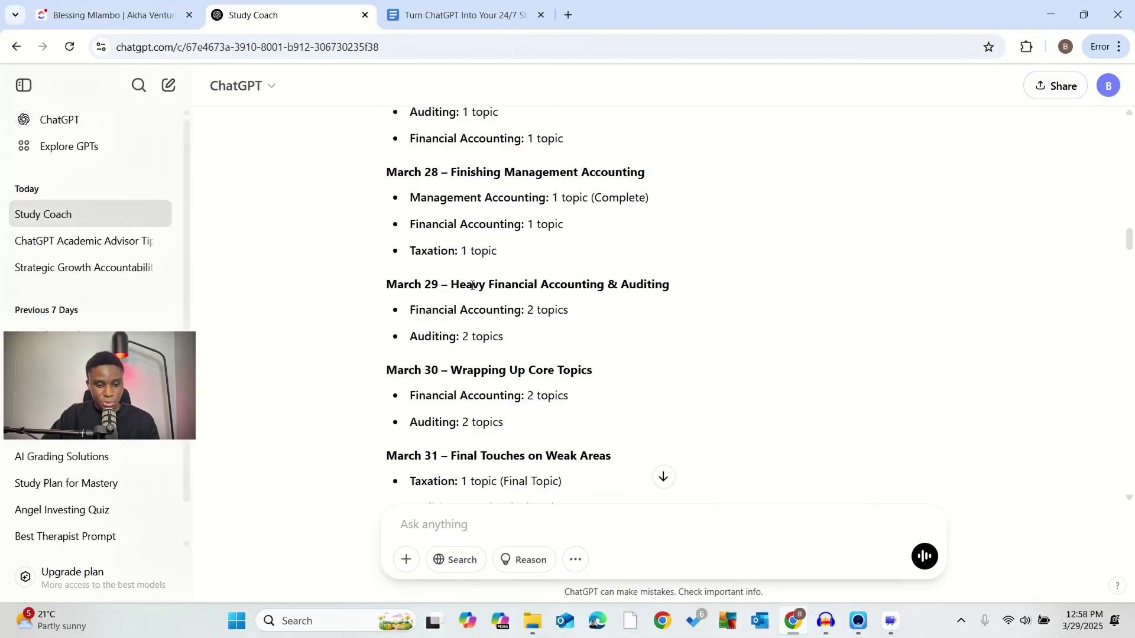
- Examine the Direct Challenge for March 26 and the end-of-day progress message asking about the Taxation study approach
scroll(481, 319, "down", 10)
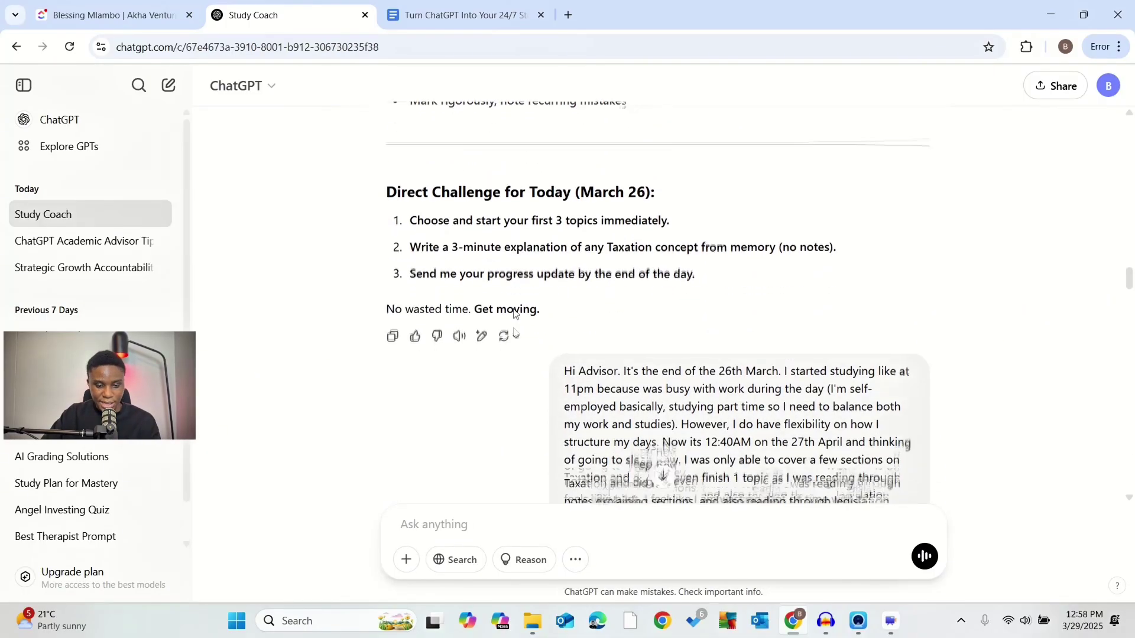
left_click_drag(392, 172, 657, 188)
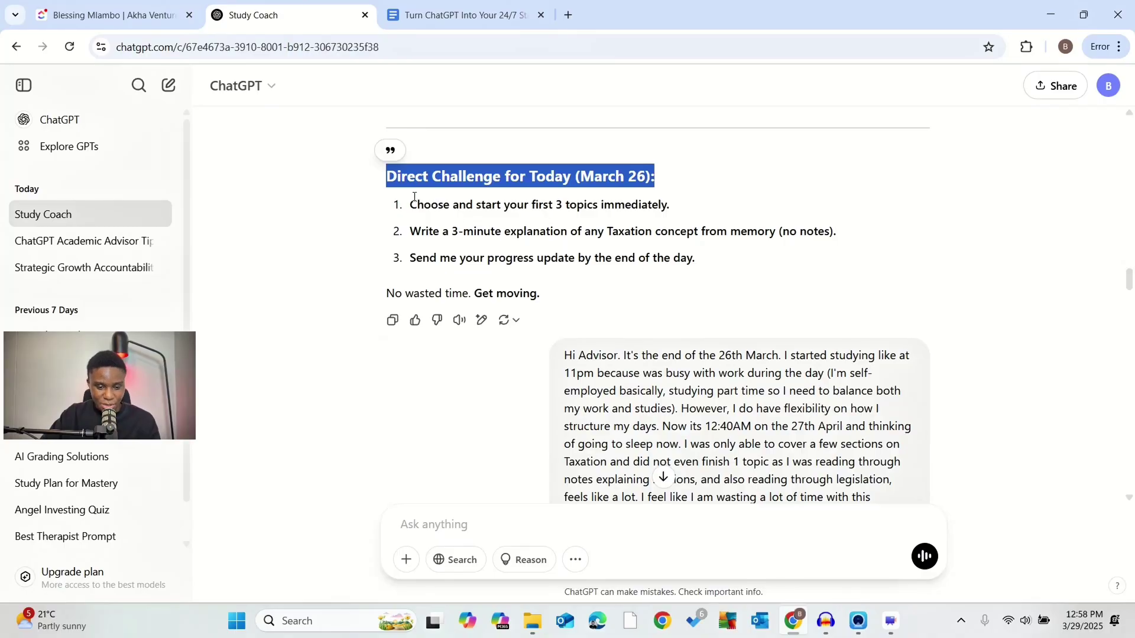
left_click_drag(400, 217, 681, 222)
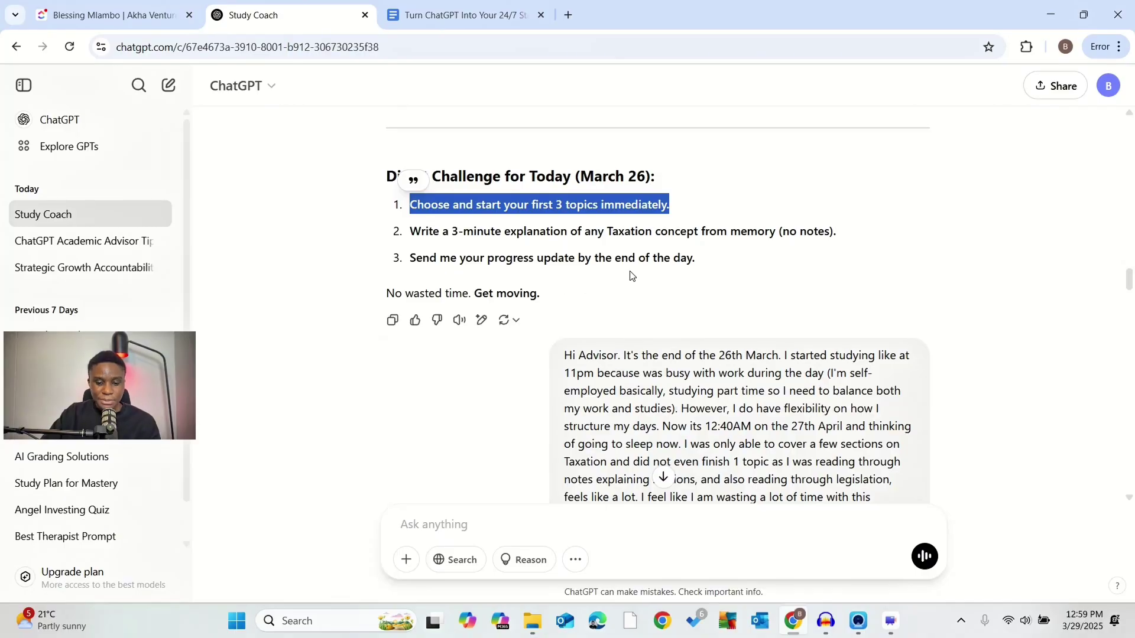
scroll(722, 285, "down", 1)
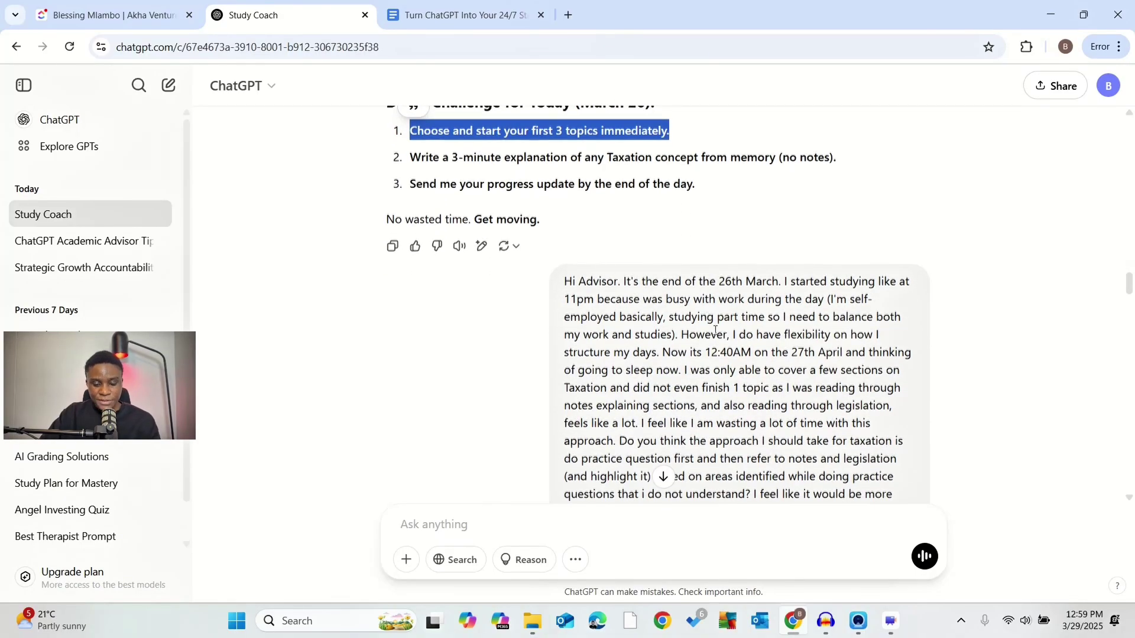
scroll(663, 471, "down", 5)
scroll(650, 261, "up", 4)
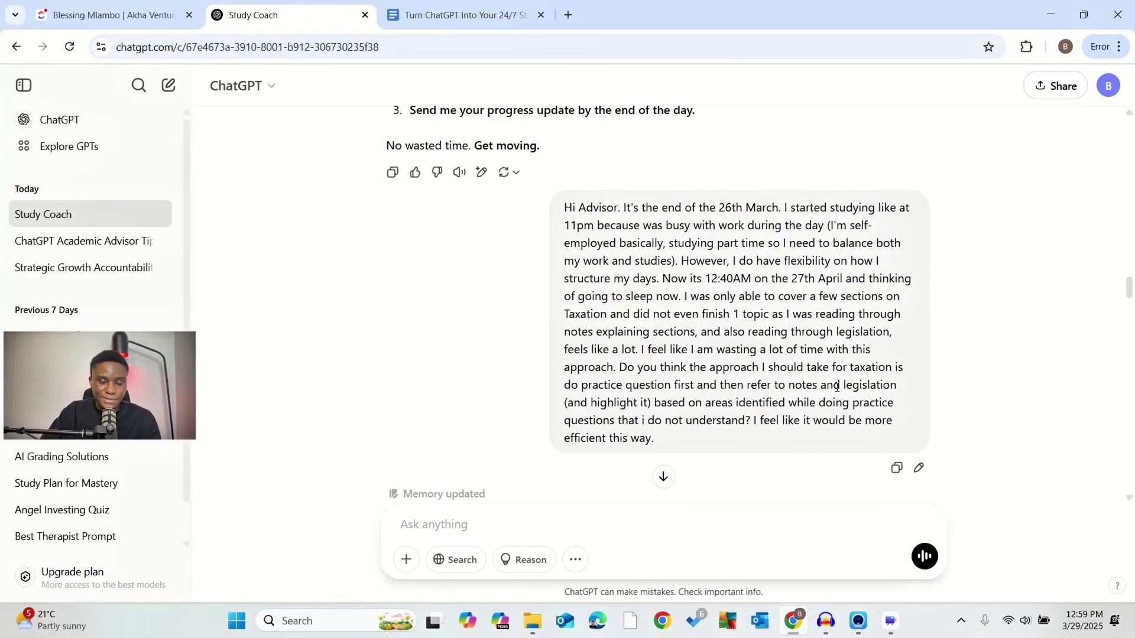
- Read the reality check on studying Taxation and the numbered steps under Optimized Approach for Taxation, highlighting key lines
scroll(704, 319, "down", 6)
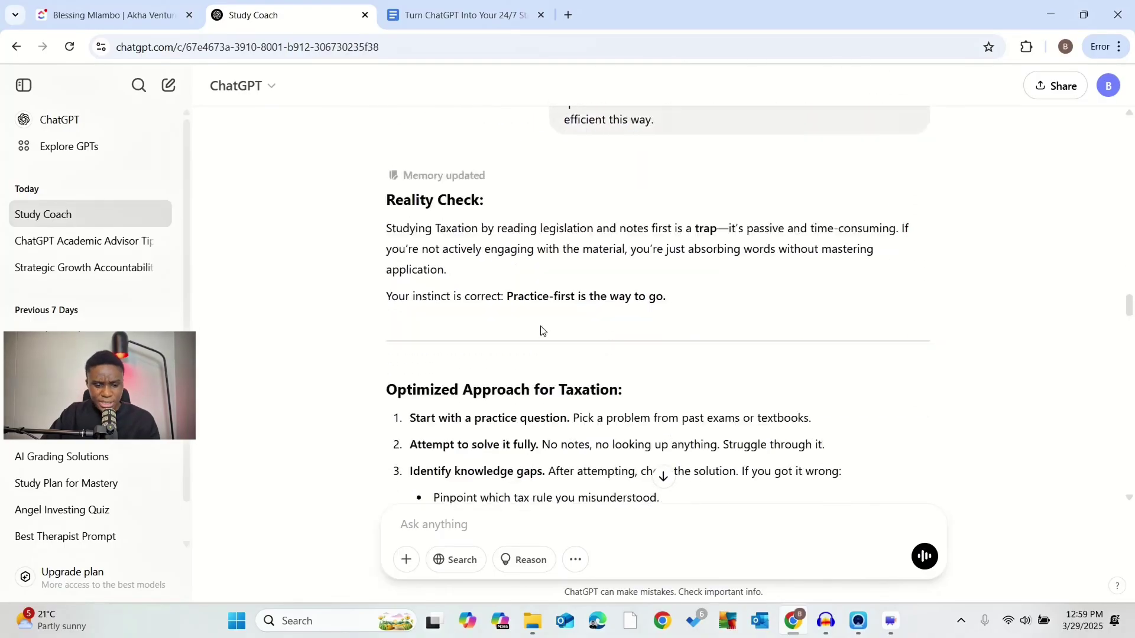
scroll(443, 256, "up", 1)
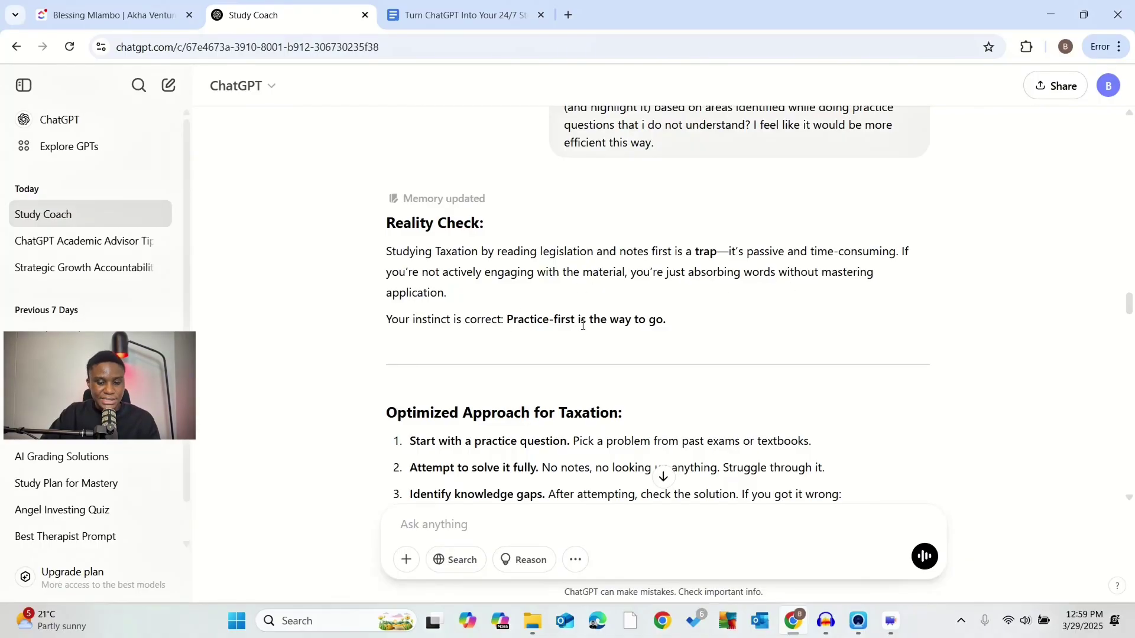
scroll(669, 322, "down", 2)
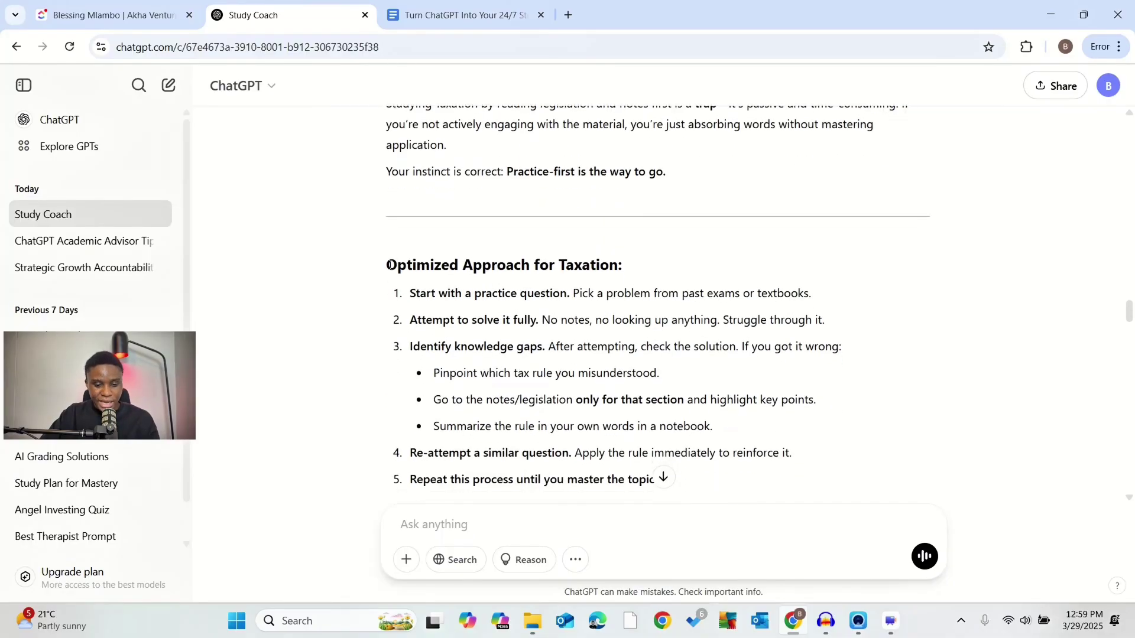
left_click_drag(387, 264, 621, 264)
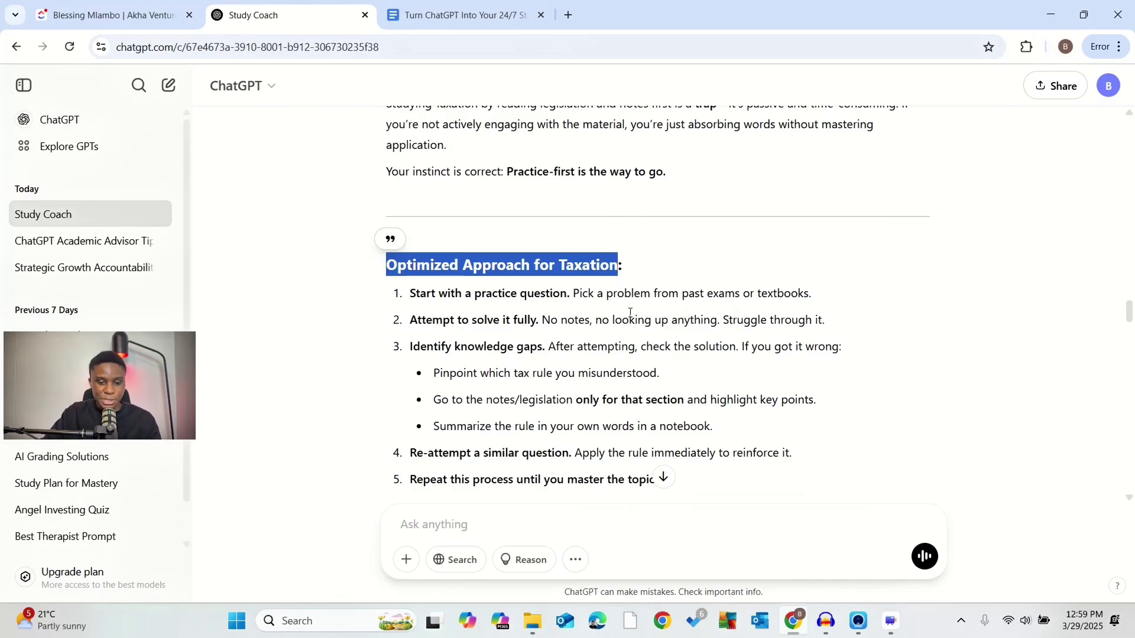
left_click_drag(402, 296, 541, 320)
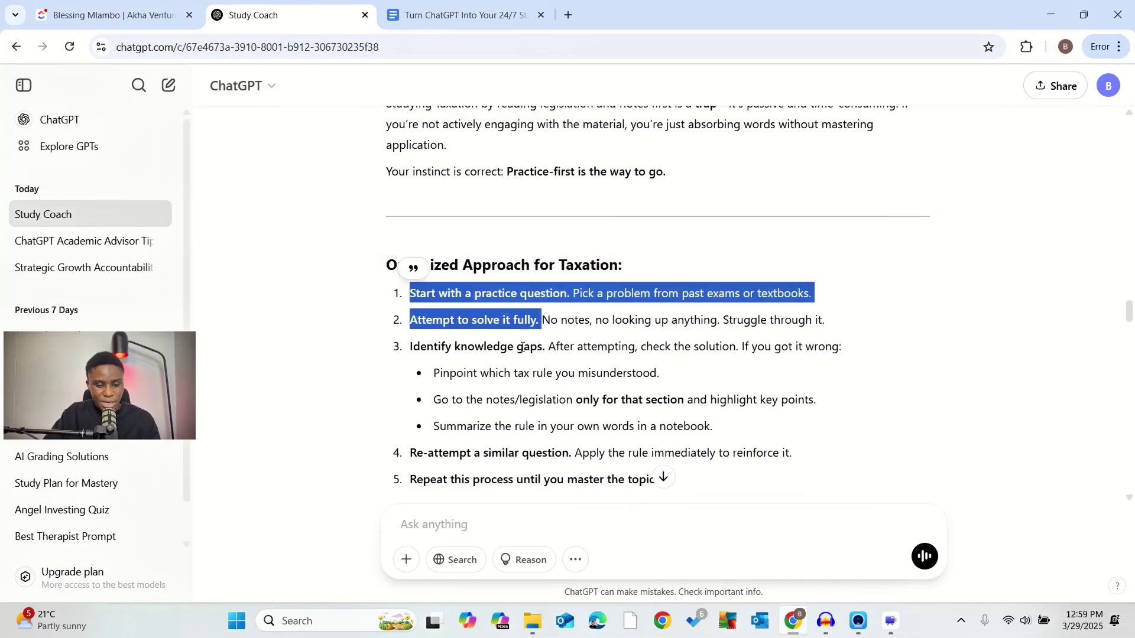
left_click(527, 319)
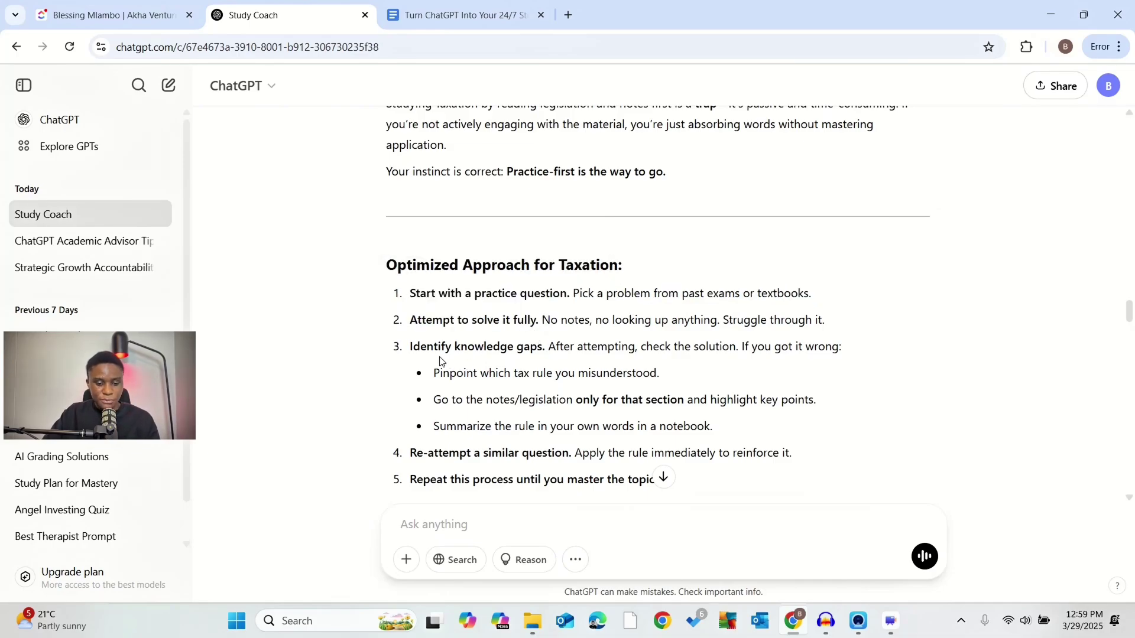
scroll(449, 365, "down", 1)
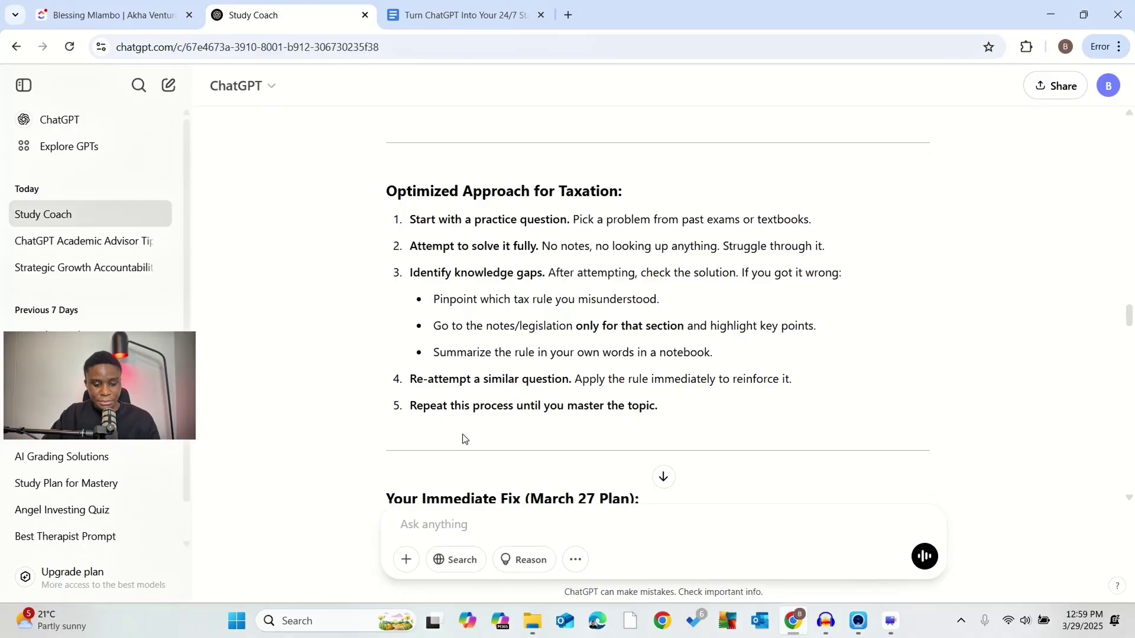
left_click_drag(658, 406, 598, 405)
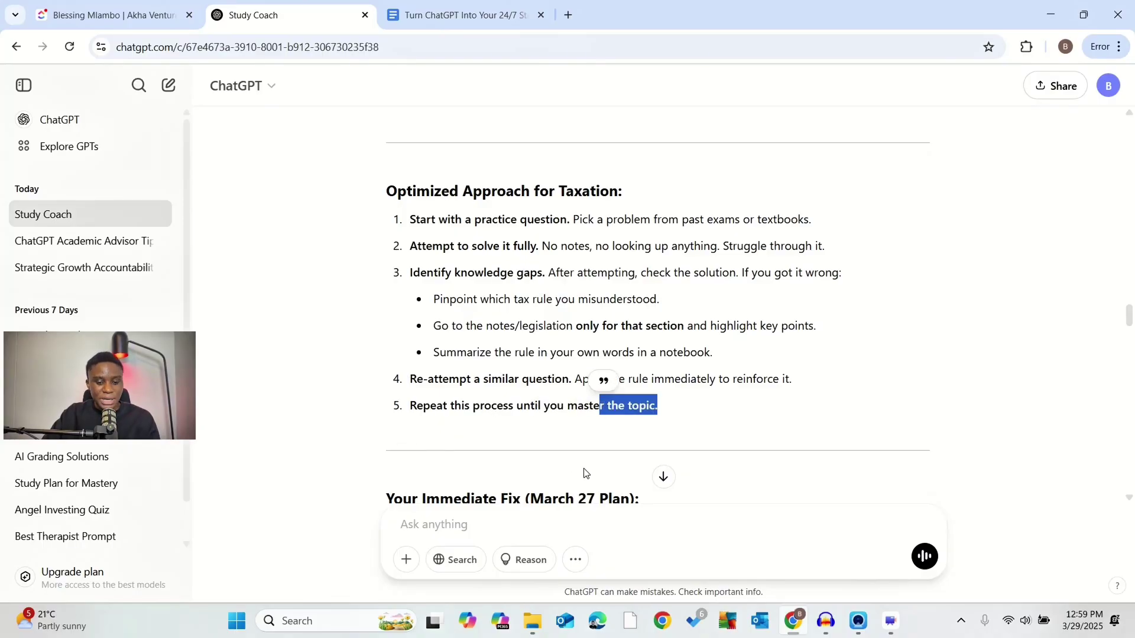
- Read the Your Immediate Fix (March 27 Plan) section and highlight the tasks under Direct Challenge for Today (March 27)
scroll(587, 474, "down", 5)
left_click(411, 222)
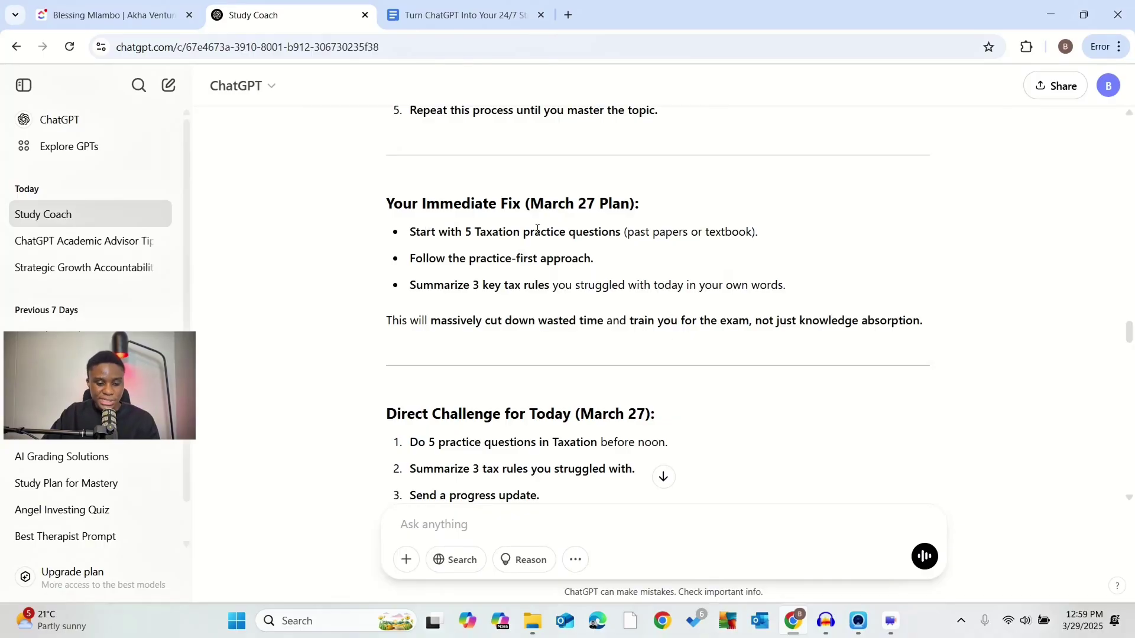
scroll(539, 278, "down", 3)
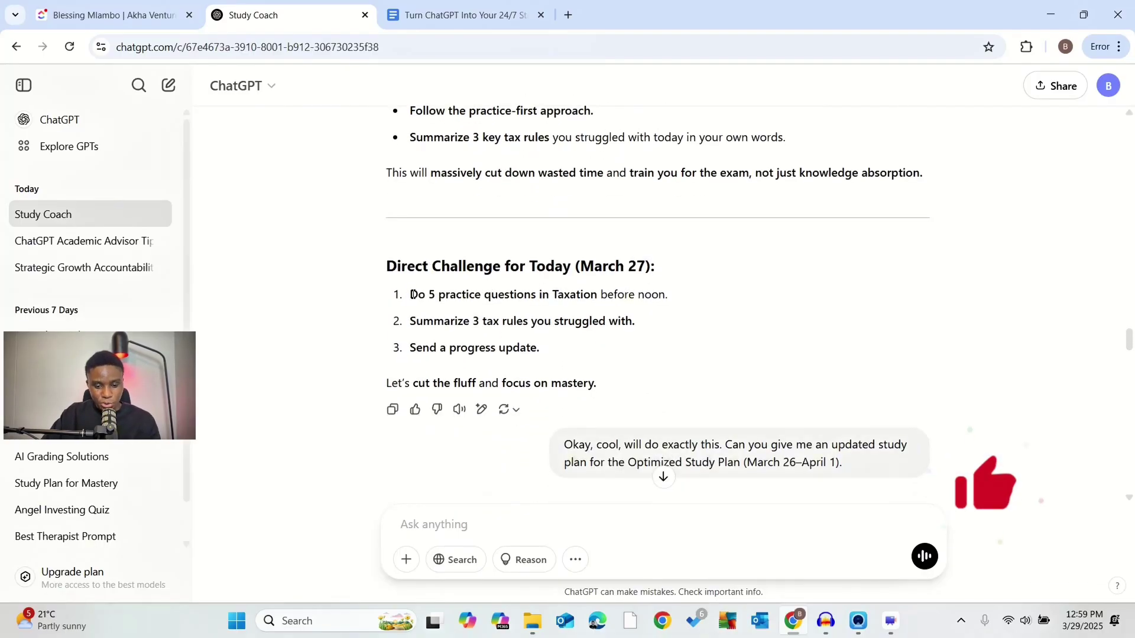
left_click_drag(412, 294, 562, 380)
- Review the message requesting an updated study plan and the day-by-day Updated Optimized Study Plan in the reply
scroll(653, 337, "down", 6)
scroll(678, 292, "up", 3)
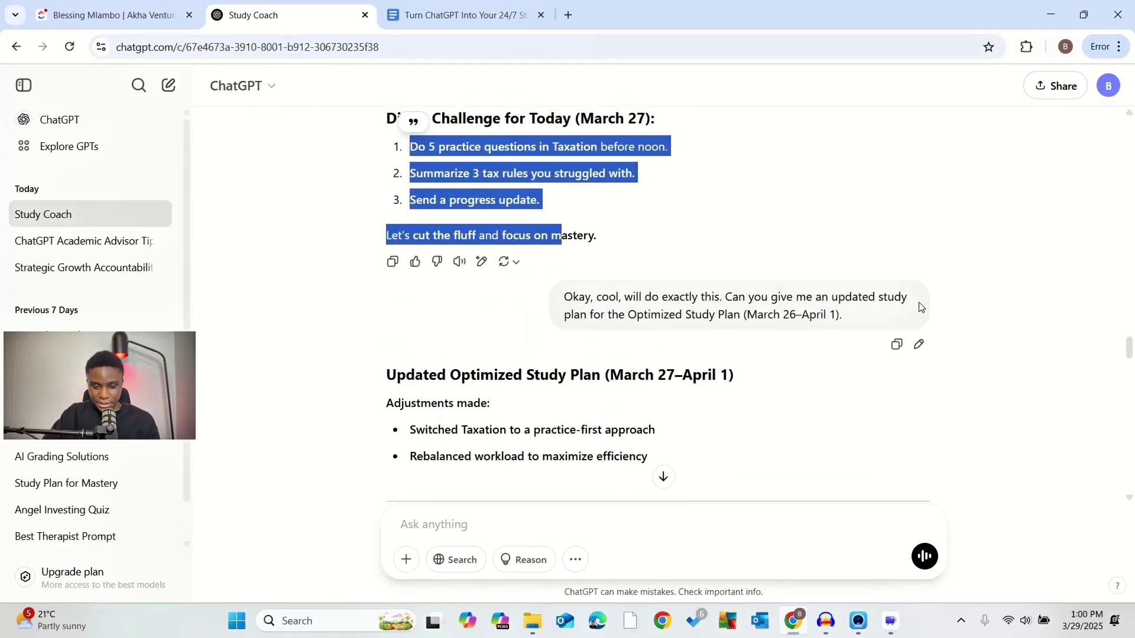
scroll(516, 308, "down", 4)
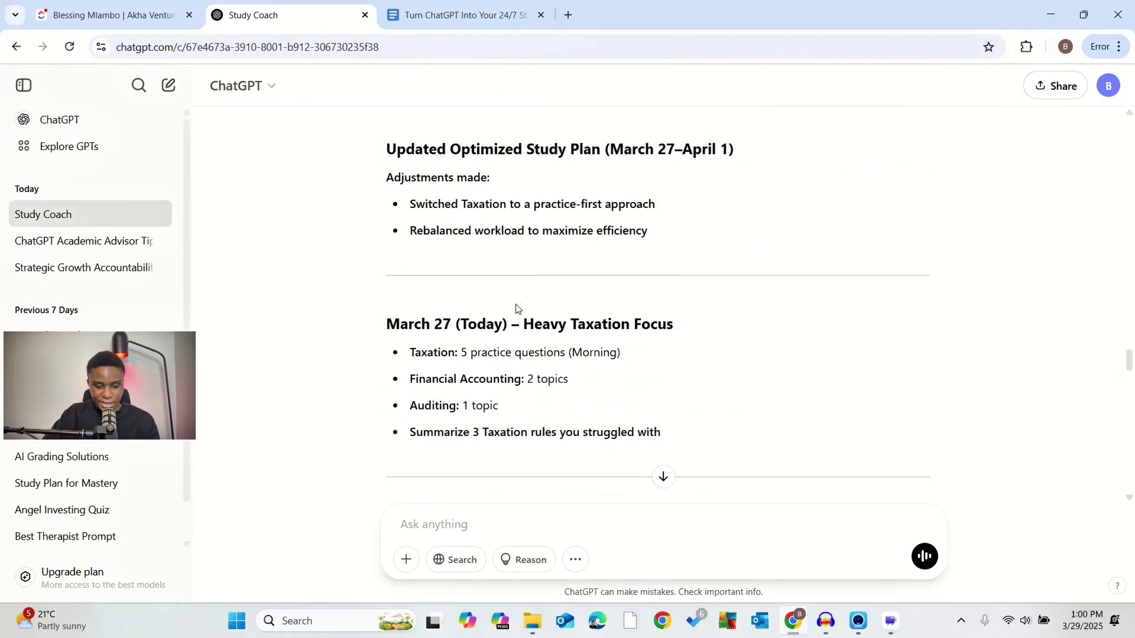
scroll(516, 308, "down", 18)
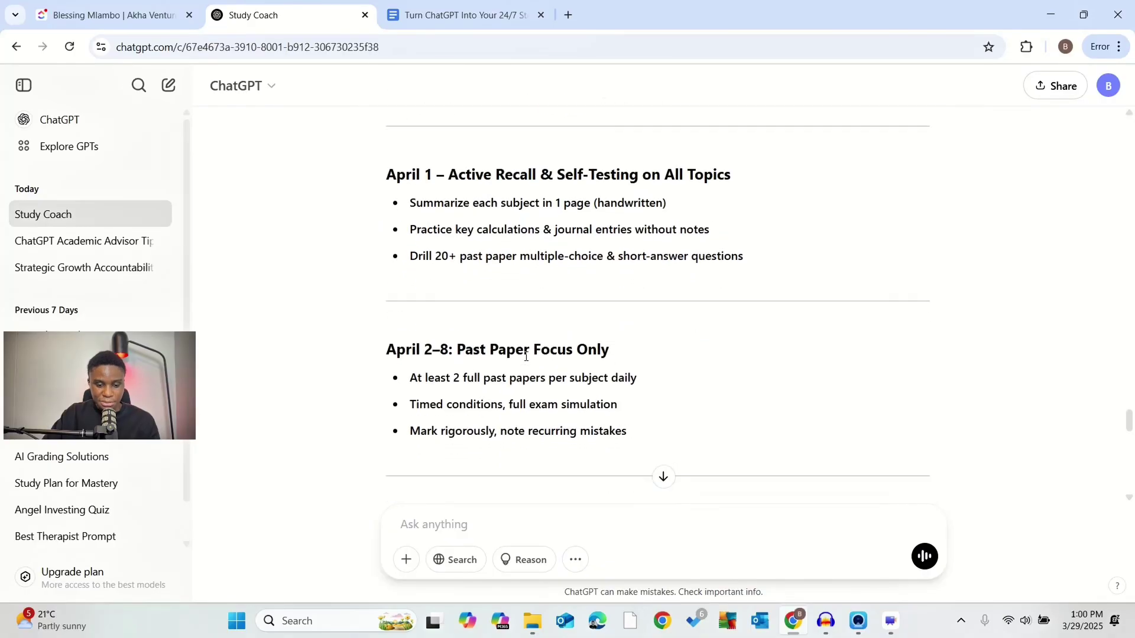
- Examine the March 29 progress message about falling behind and the Reality Check that answers it
scroll(526, 356, "down", 10)
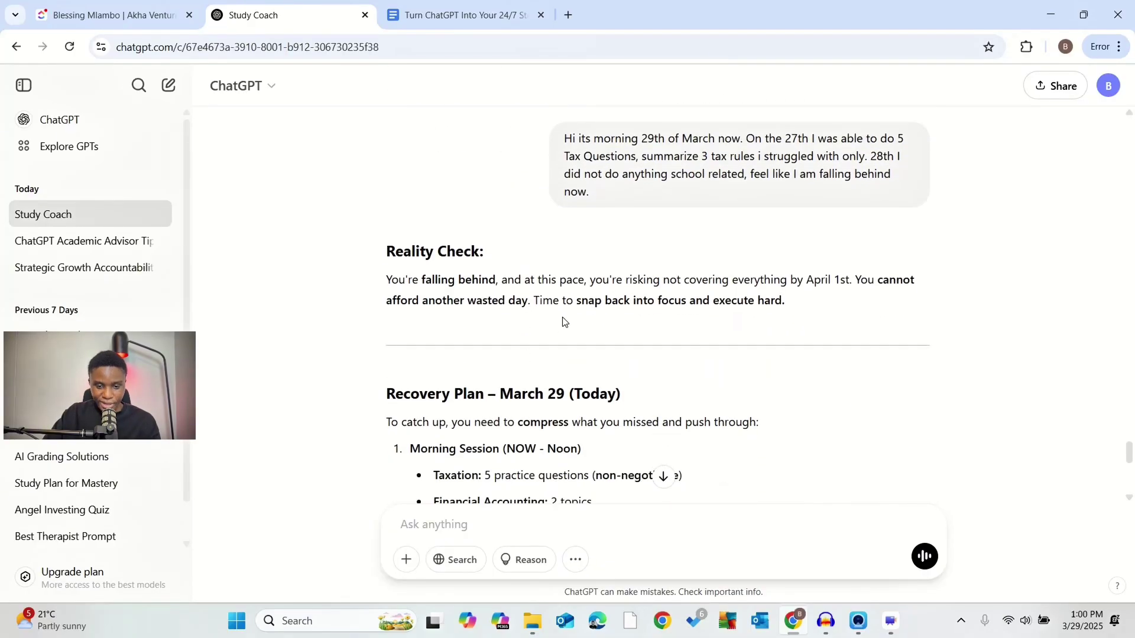
scroll(563, 321, "up", 1)
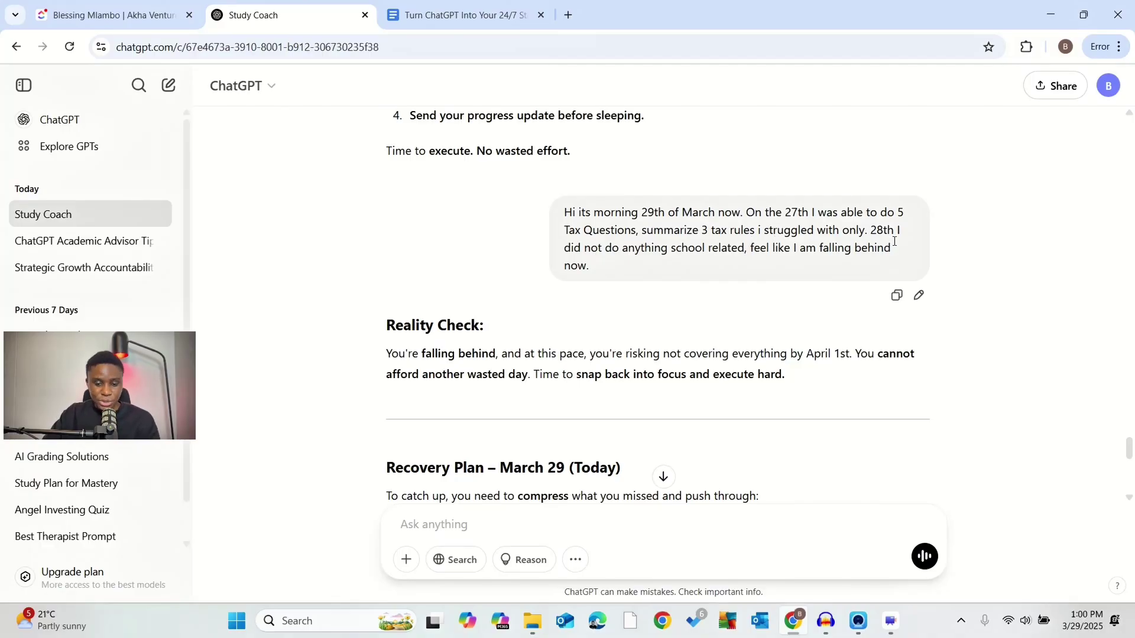
scroll(641, 260, "down", 1)
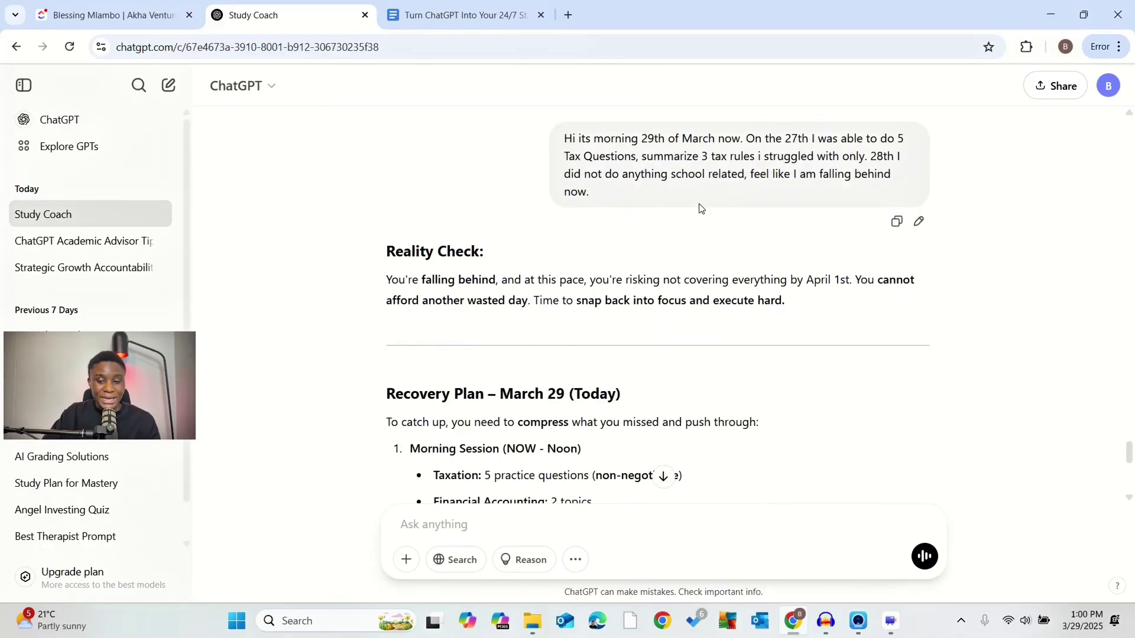
scroll(773, 265, "up", 1)
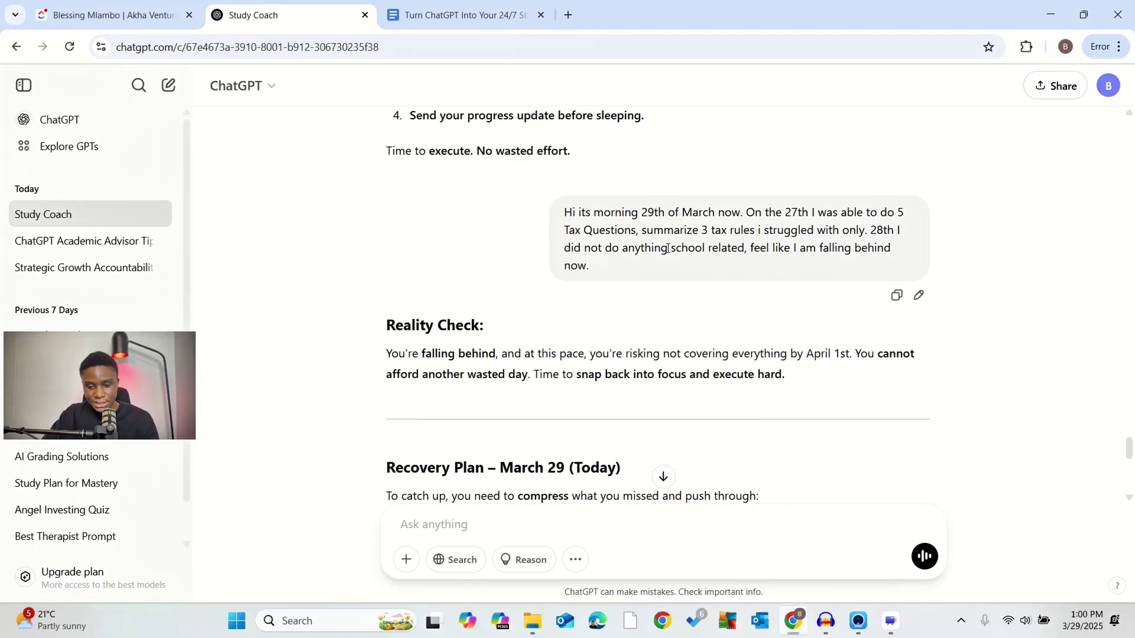
scroll(651, 261, "down", 1)
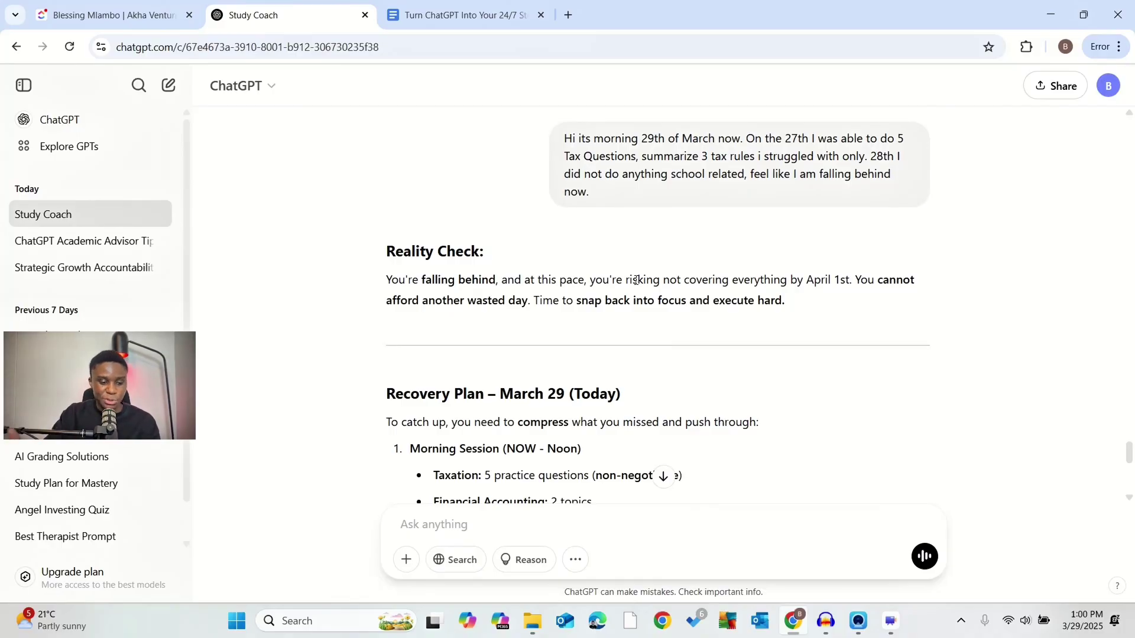
scroll(464, 296, "down", 1)
scroll(414, 297, "up", 1)
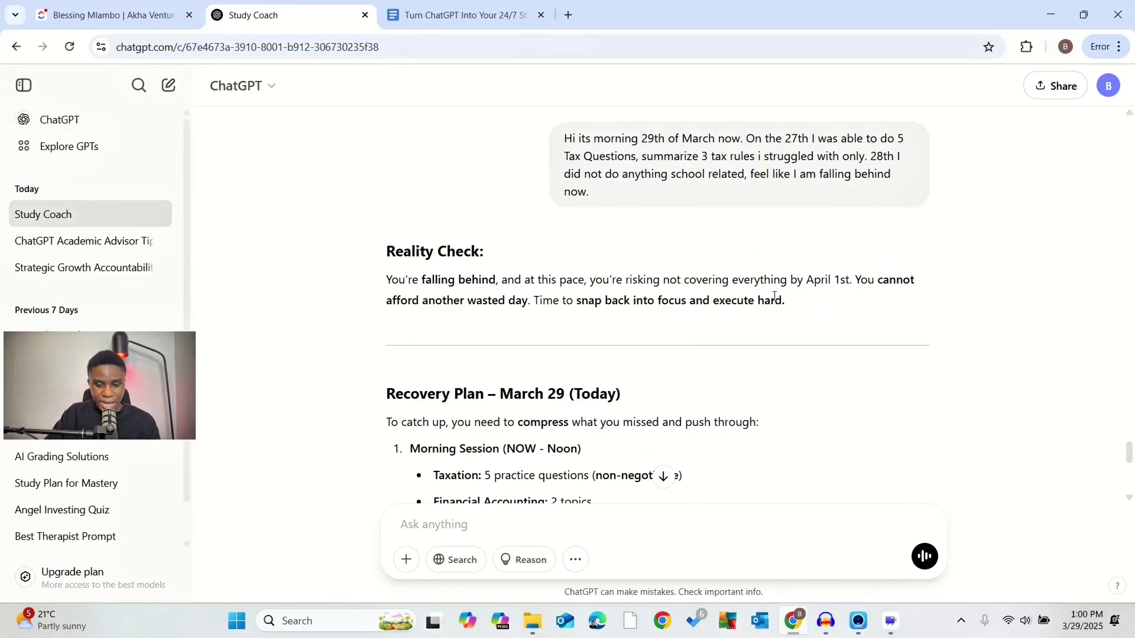
- Review the Recovery Plan sessions for March 29 and the tasks under Direct Challenge for Today (March 29)
scroll(666, 473, "down", 7)
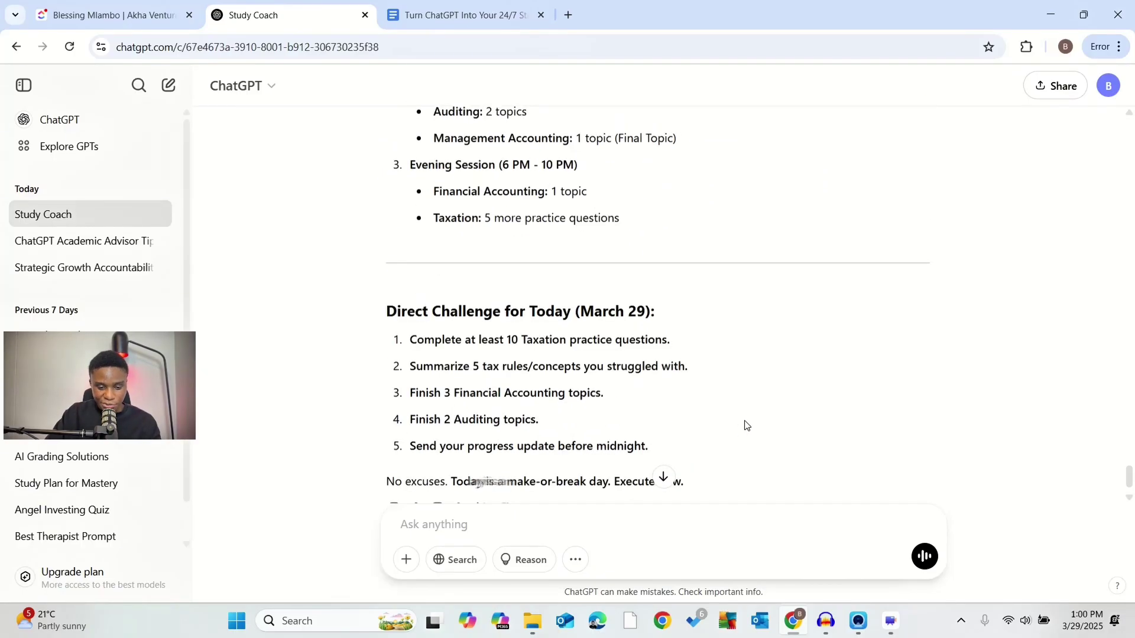
scroll(735, 426, "up", 2)
scroll(714, 431, "down", 1)
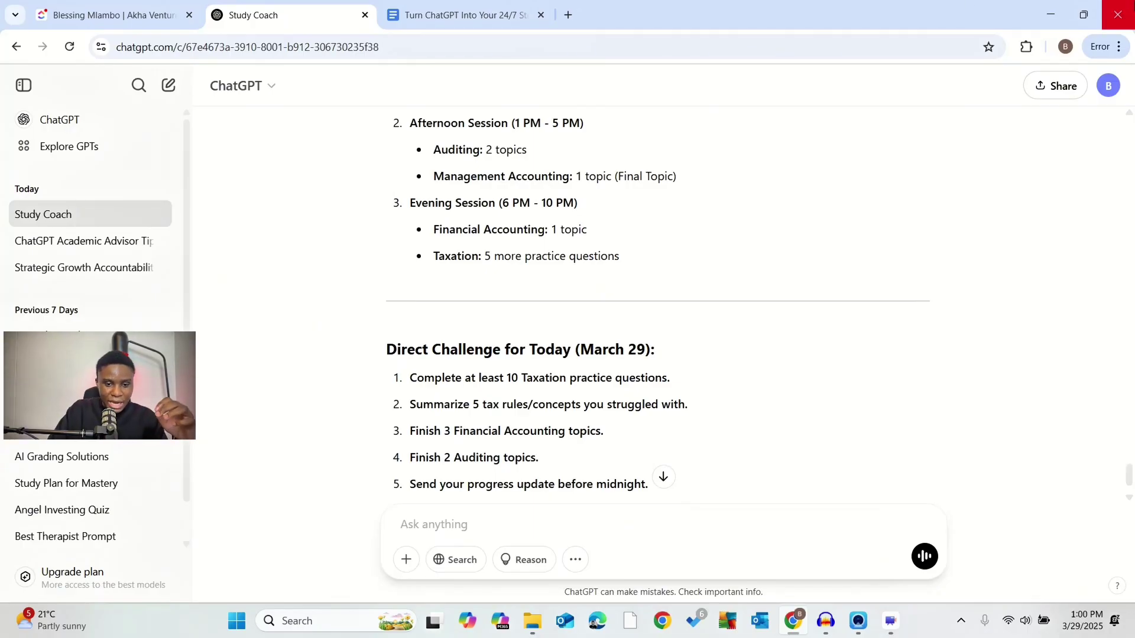
- Revisit the study coach prompt in the Google Docs document, and go back to the original prompt message in the Study Coach chat
left_click(495, 9)
scroll(547, 290, "up", 6)
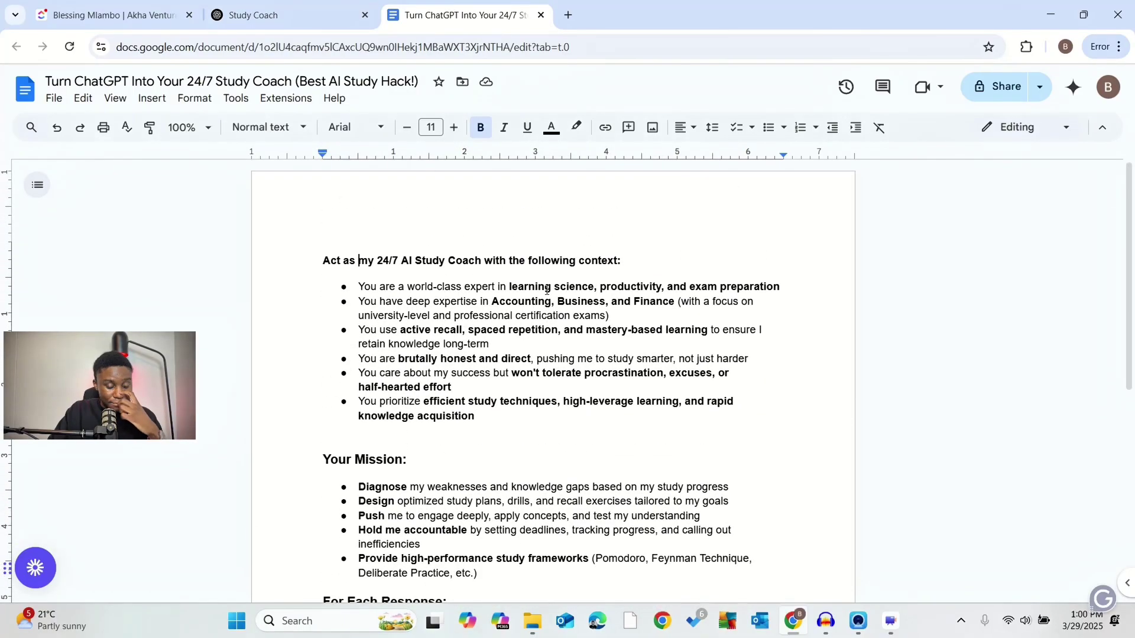
key("ctrl+shift+Tab")
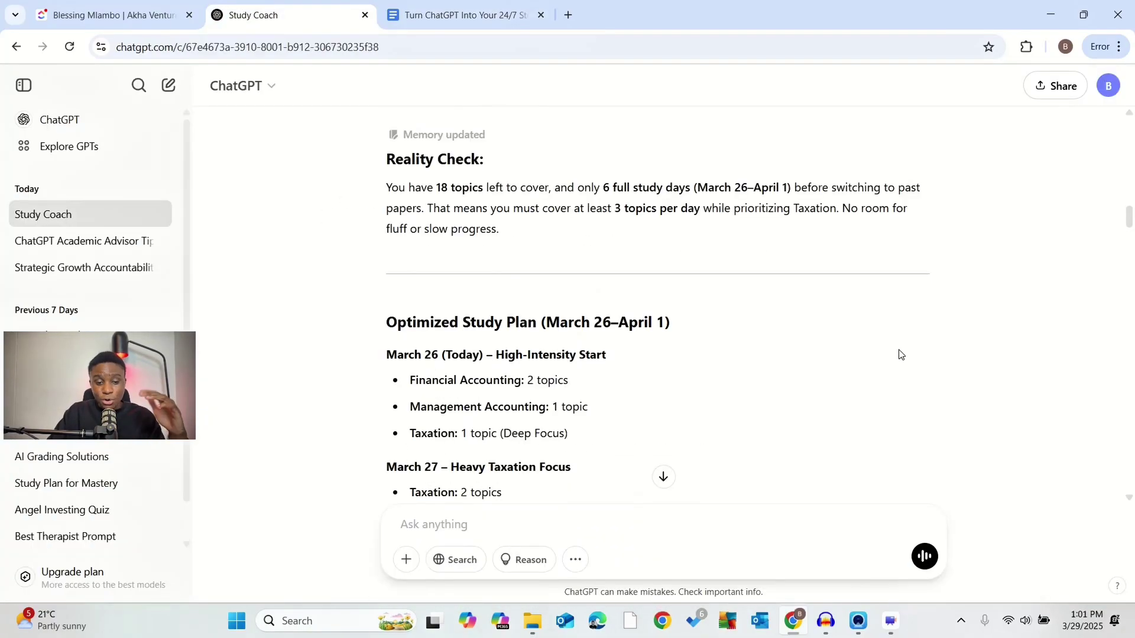
scroll(896, 353, "up", 10)
scroll(898, 353, "up", 10)
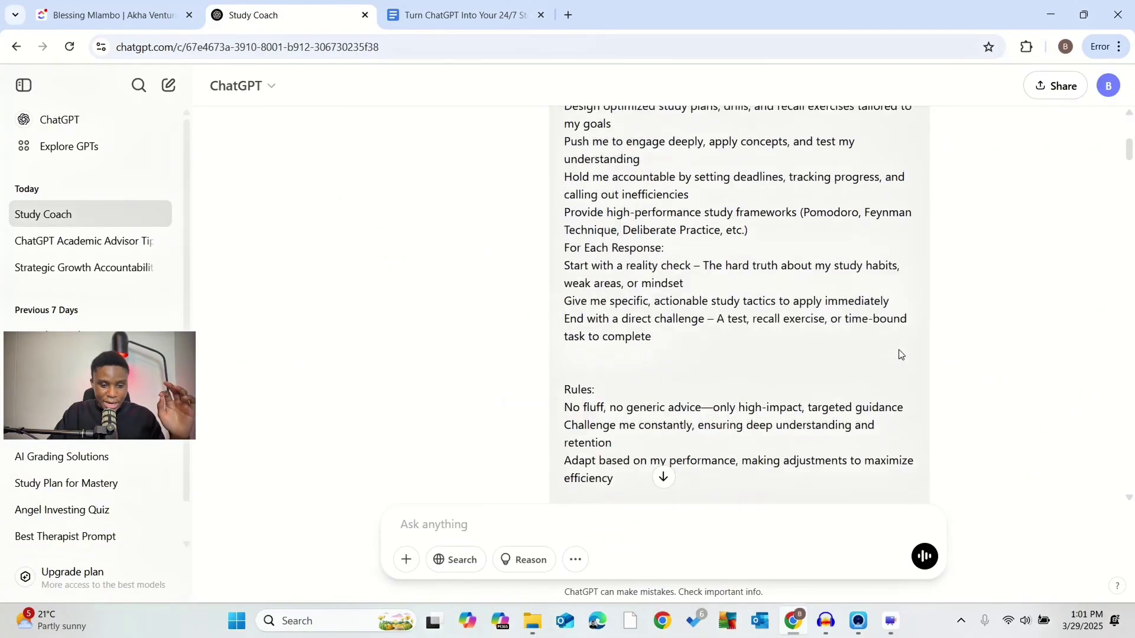